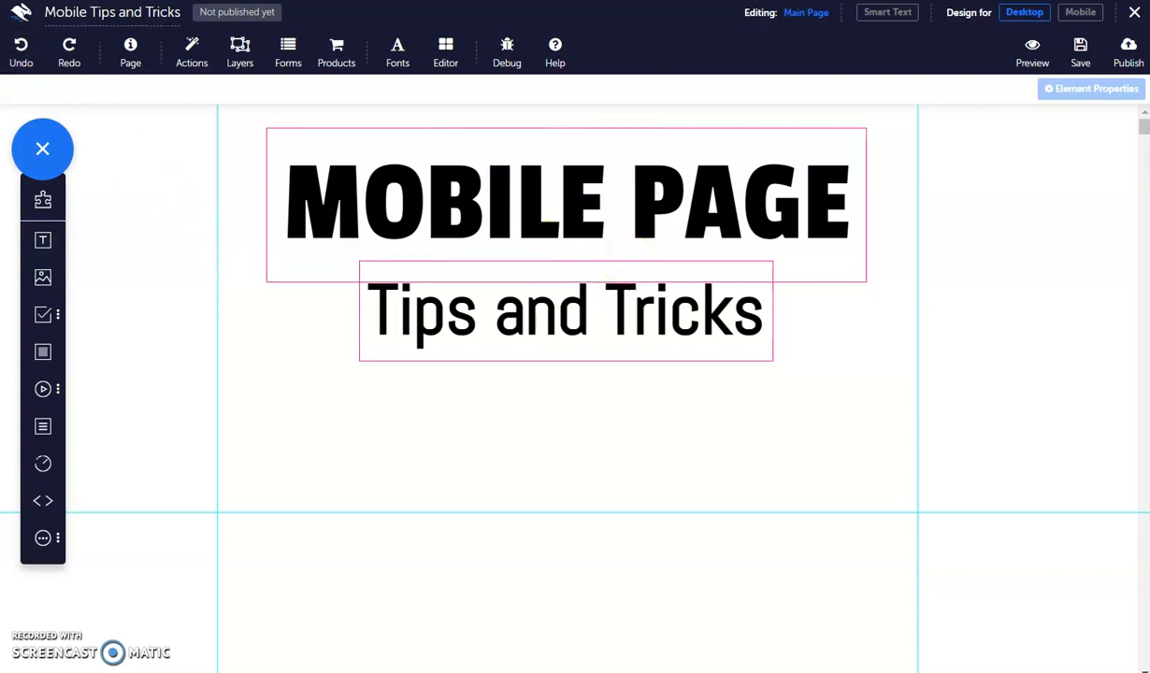
Step: Move the Text 1 label and the rocket image slightly higher inside the grey panel on the desktop page
scroll(139, 164, down, 2)
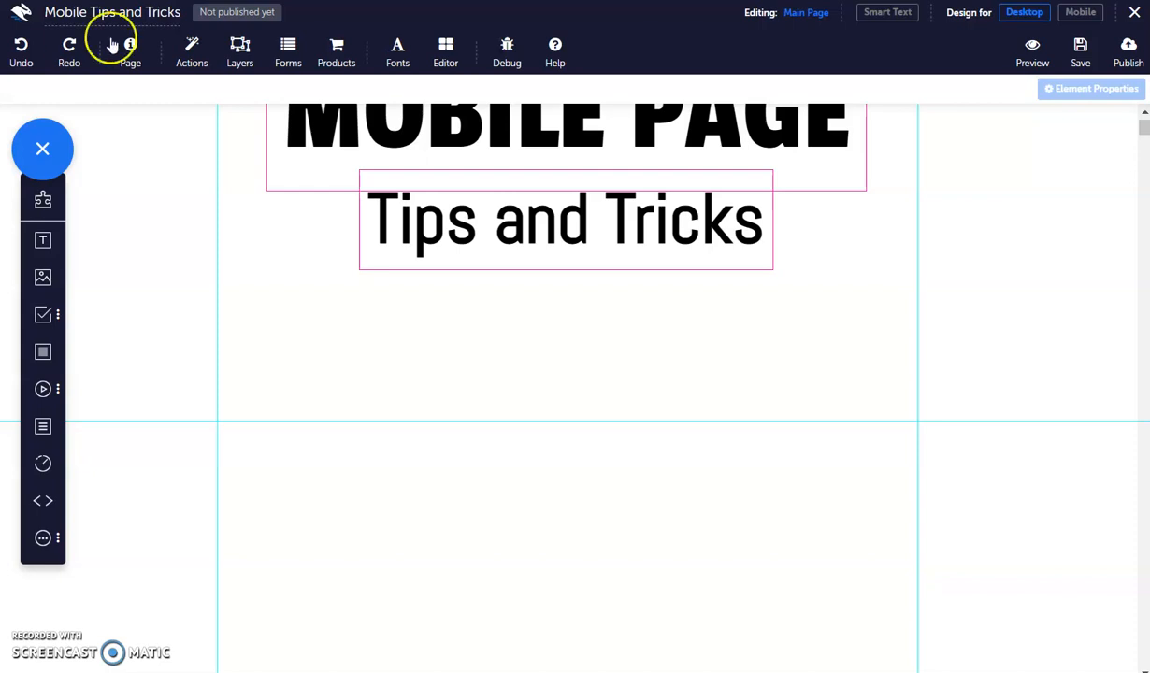
click(426, 212)
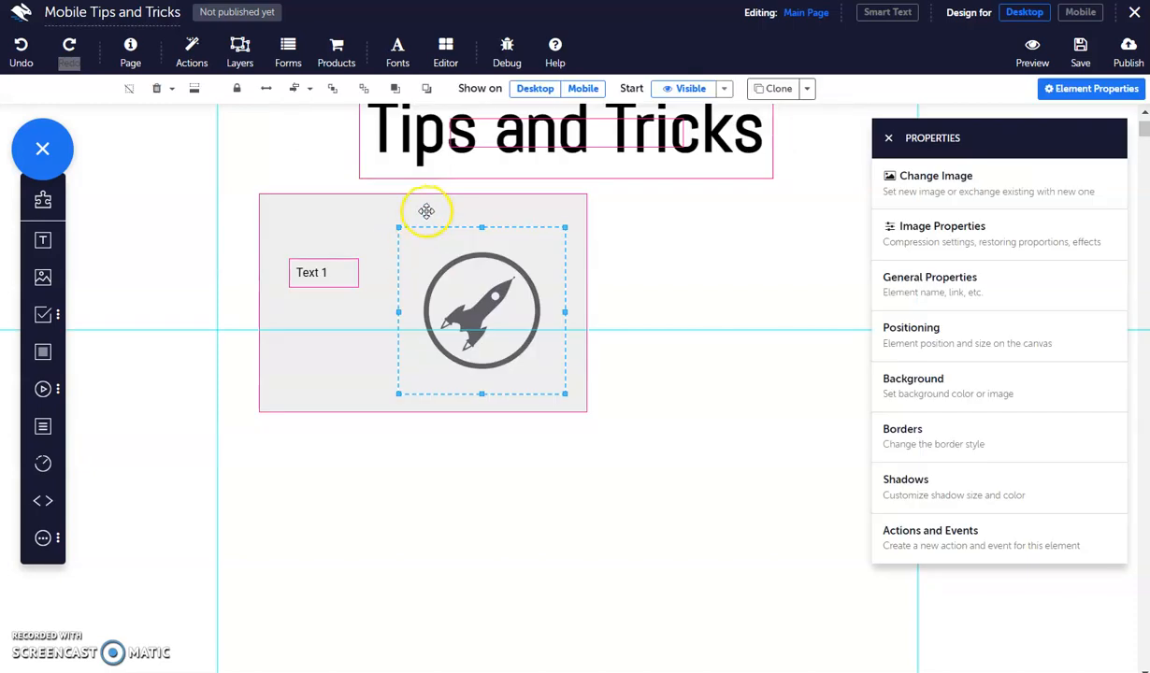
click(312, 259)
click(312, 262)
drag(312, 264, 311, 233)
mouse_move(428, 228)
mouse_down()
mouse_move(410, 242)
mouse_move(420, 222)
mouse_up()
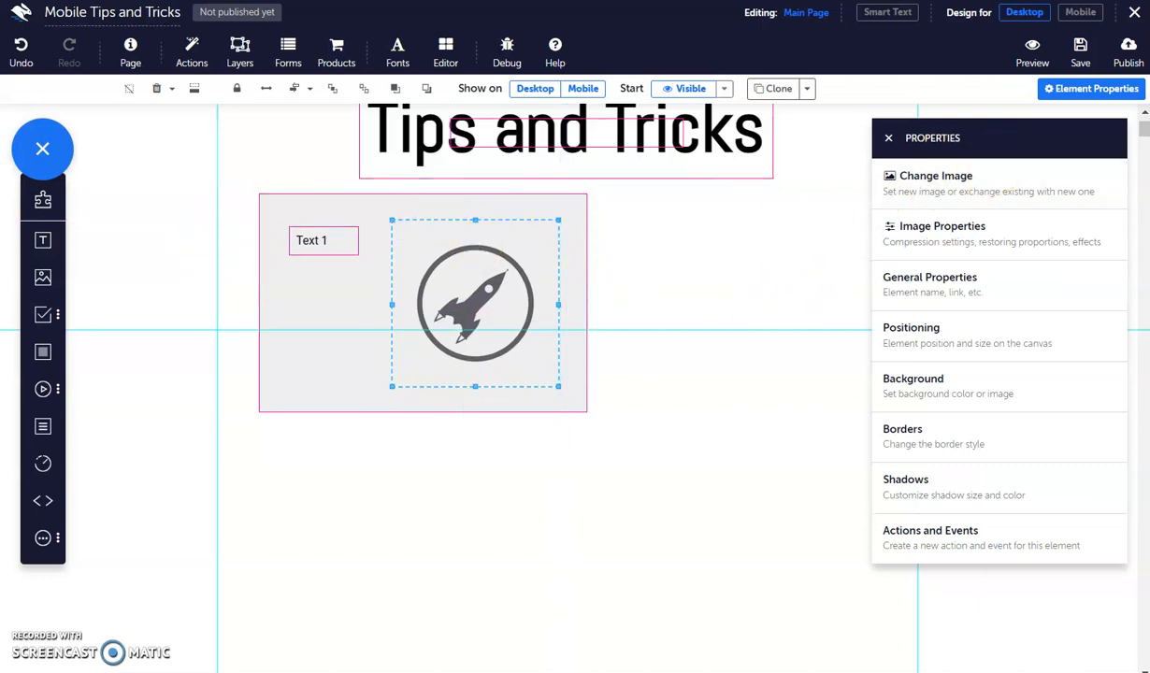
click(527, 205)
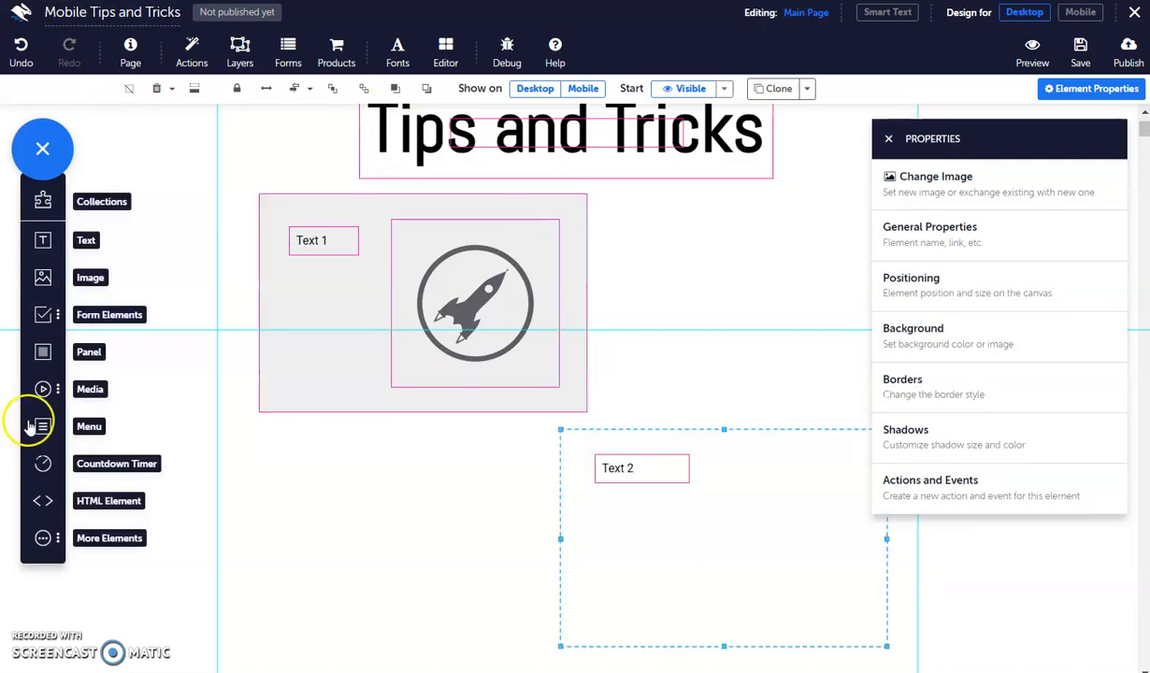
Step: Insert the Blank Tshirt Male image from the media gallery's home folder onto the desktop page
click(43, 278)
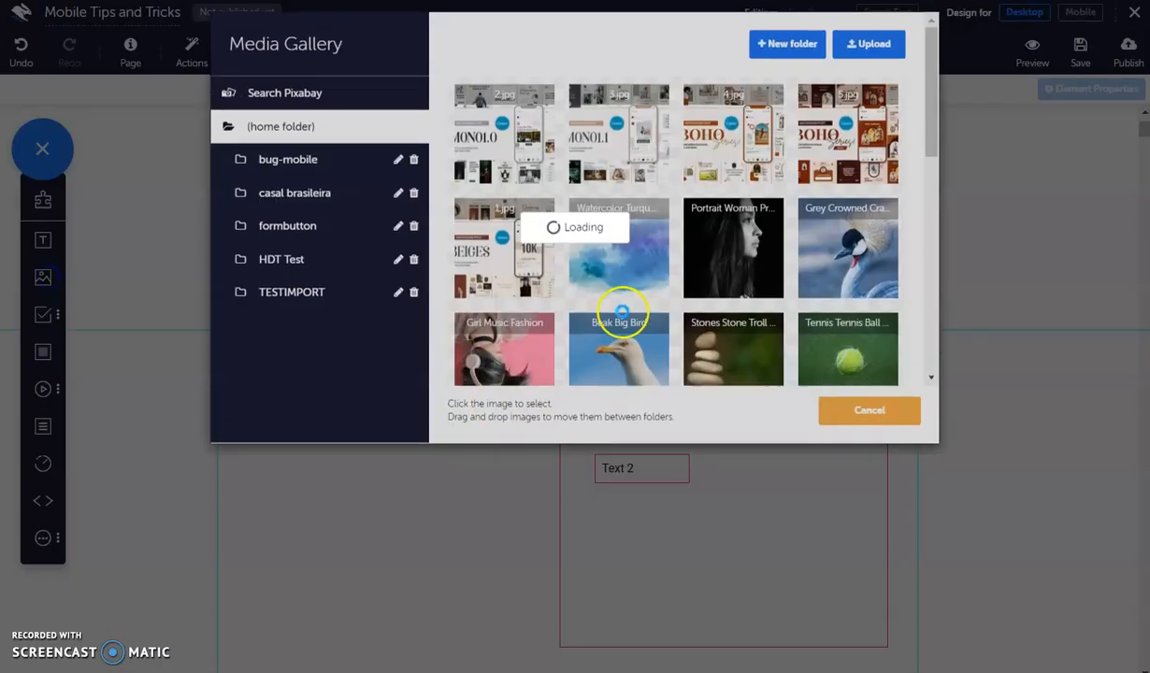
scroll(617, 278, down, 10)
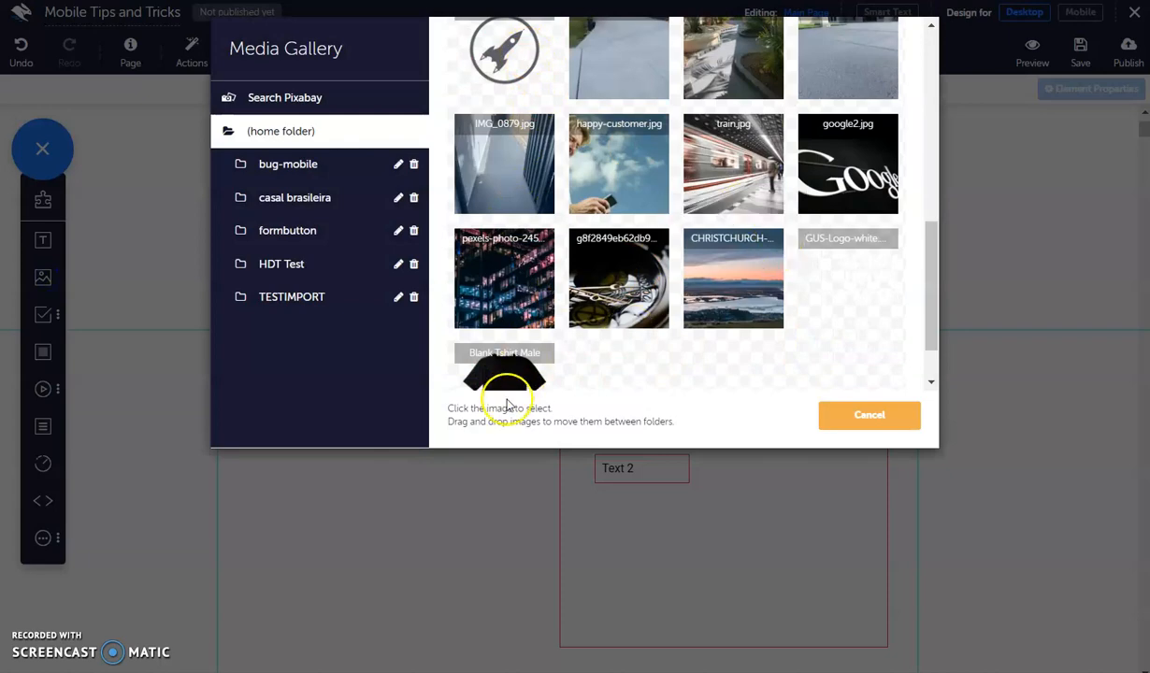
click(505, 374)
click(772, 413)
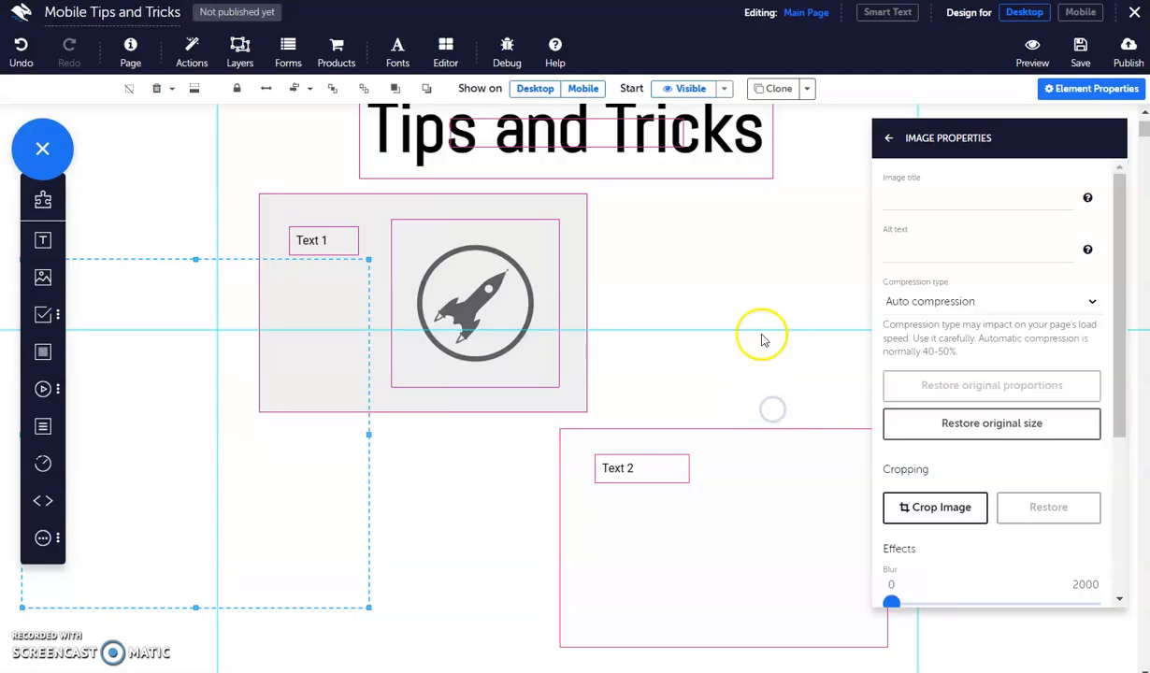
Step: Shrink the T-shirt image and place it inside the Text 2 panel, beside the label
drag(367, 265, 231, 478)
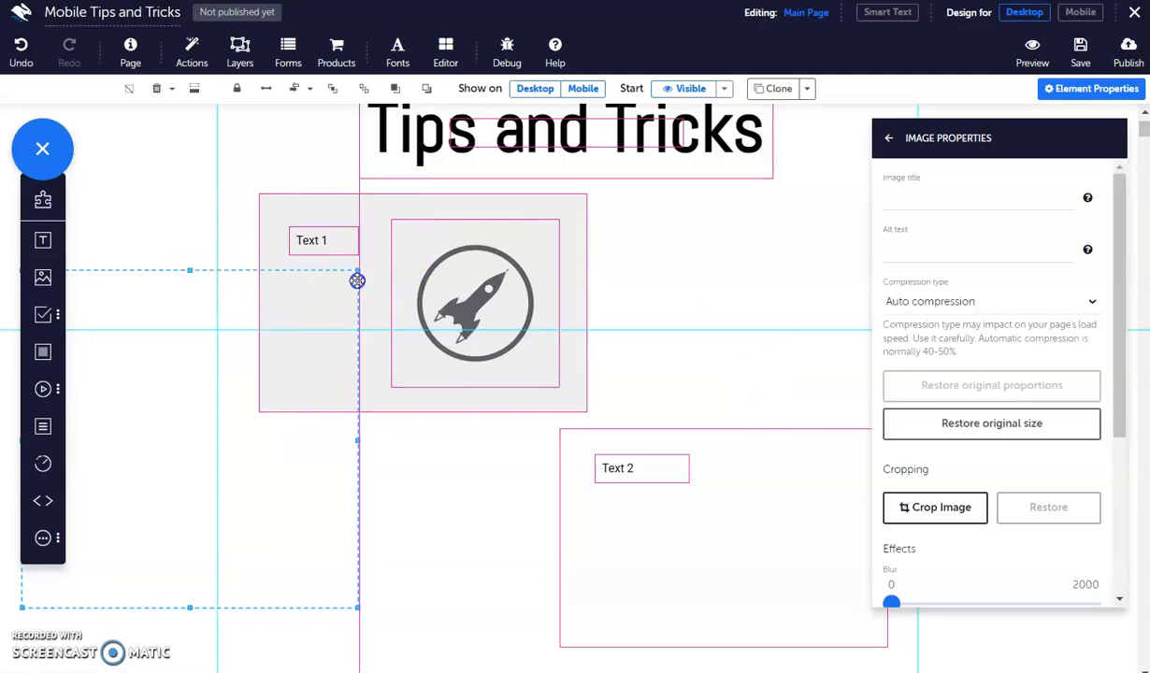
drag(136, 506, 786, 531)
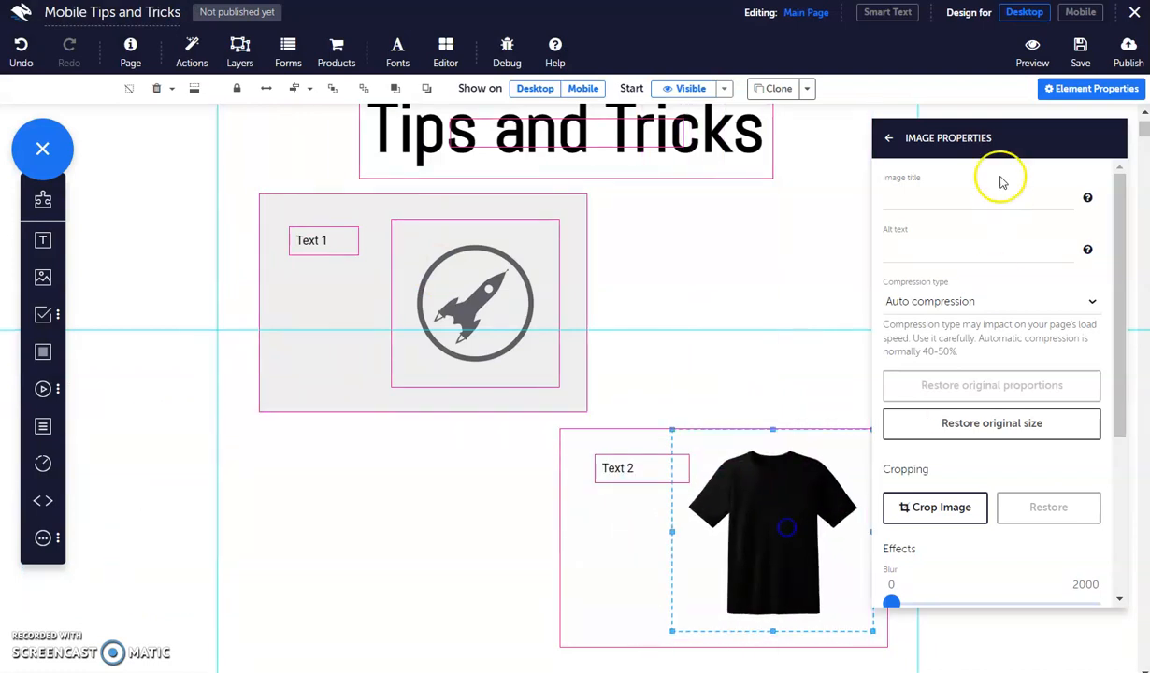
click(885, 140)
click(892, 139)
drag(783, 455, 794, 461)
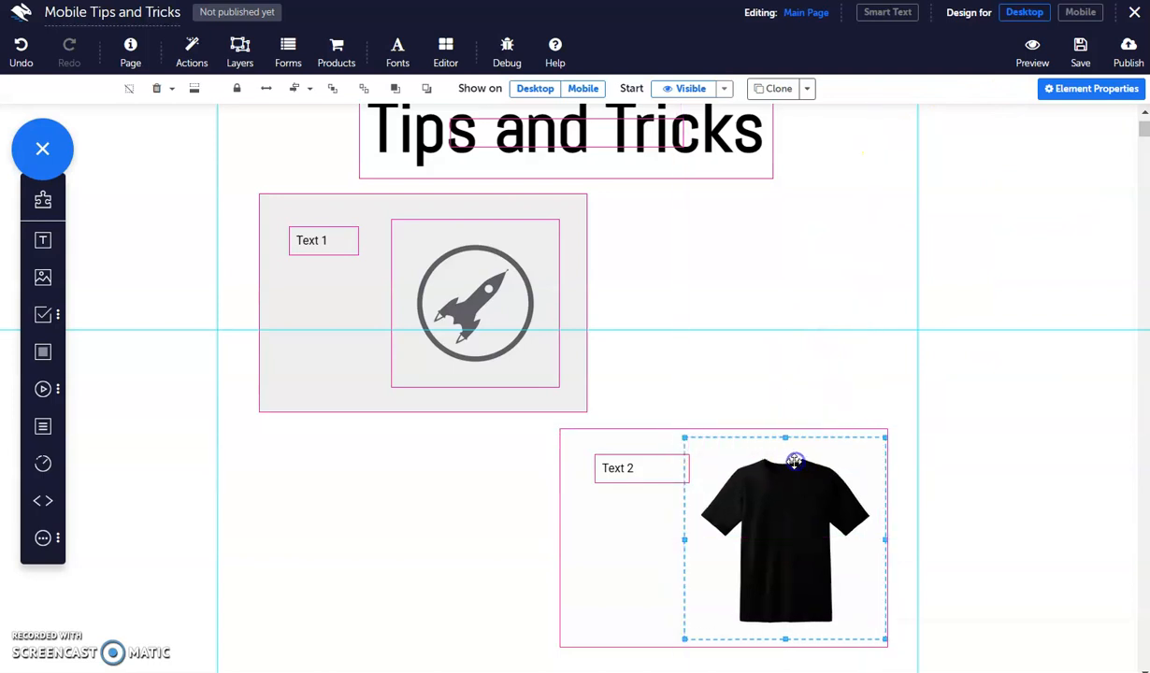
Step: Switch to the mobile design and move the Text 2 panel and the Text 1 panel down to leave gaps above them
click(1082, 13)
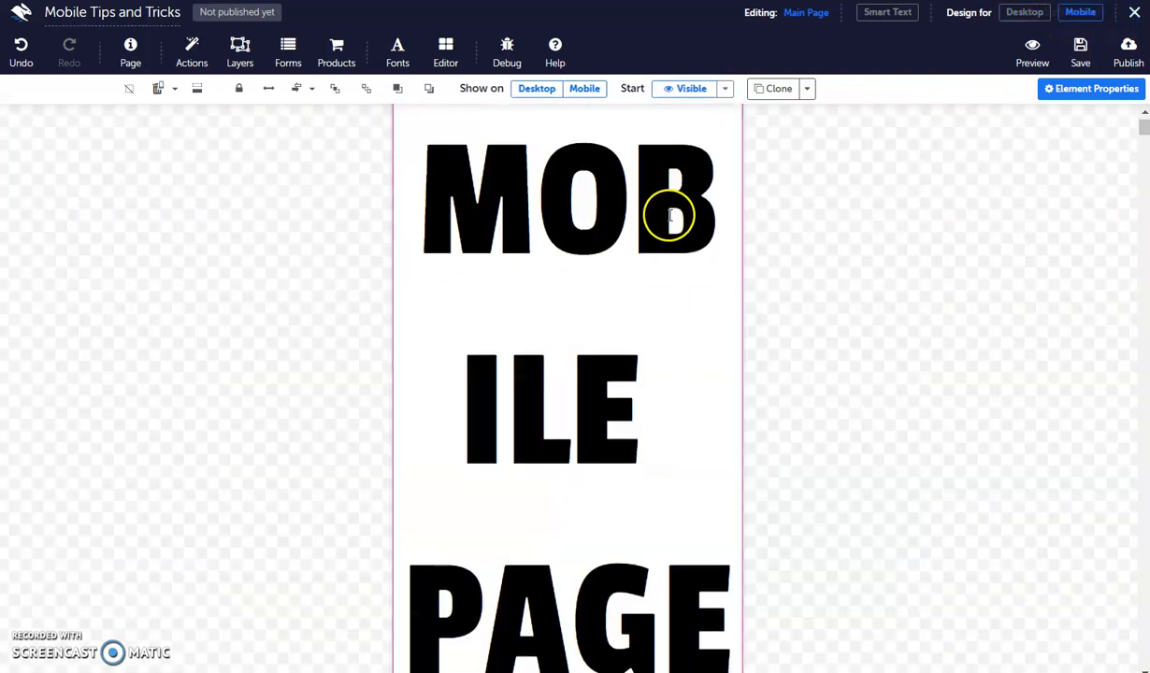
scroll(673, 210, down, 8)
scroll(667, 206, down, 5)
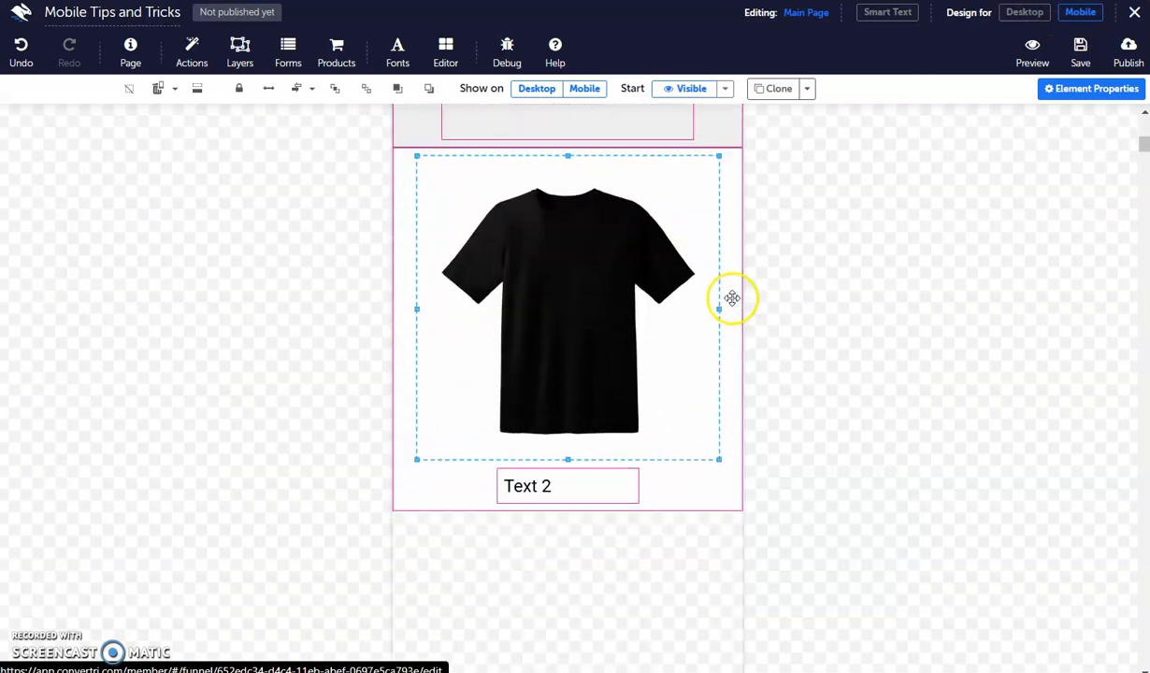
drag(734, 237, 729, 321)
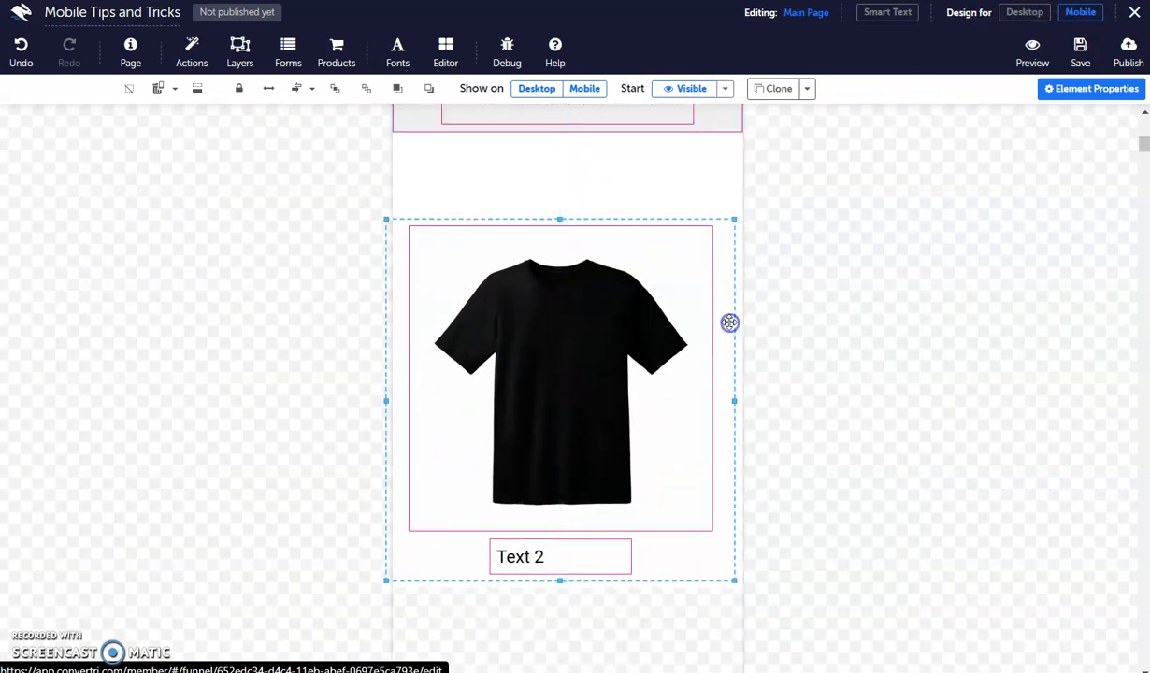
scroll(726, 280, up, 3)
drag(722, 234, 715, 284)
scroll(612, 268, down, 1)
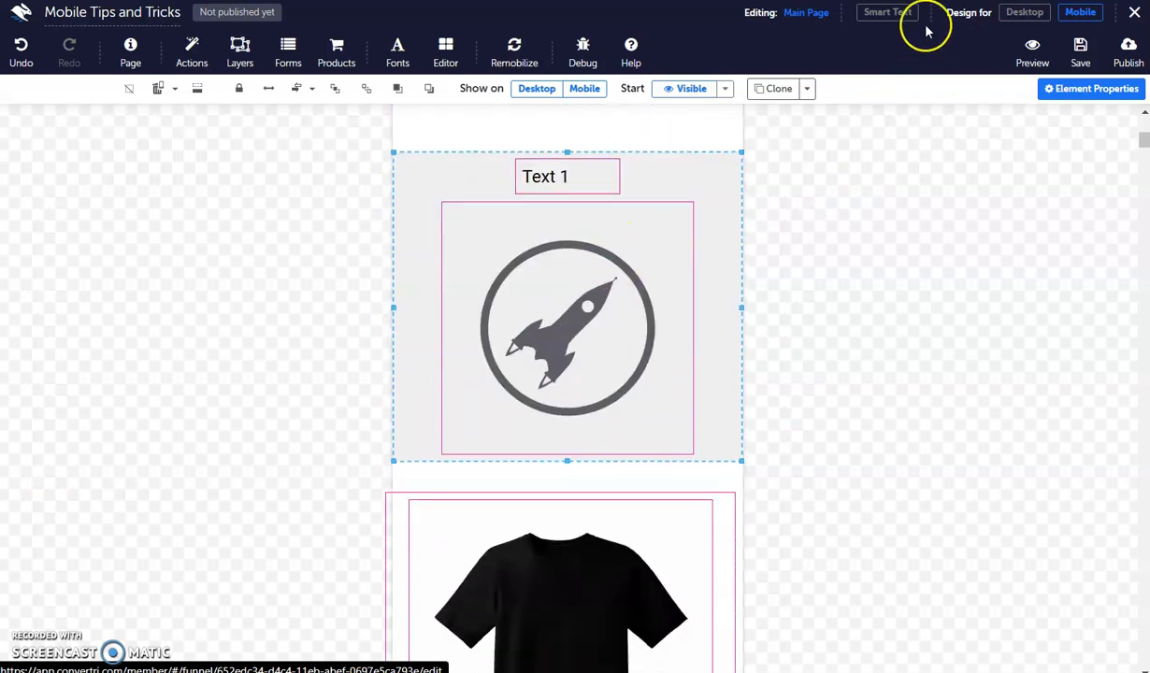
Step: In the desktop design, swap the images so the T-shirt sits in the Text 1 panel and the rocket in the Text 2 panel
click(1029, 13)
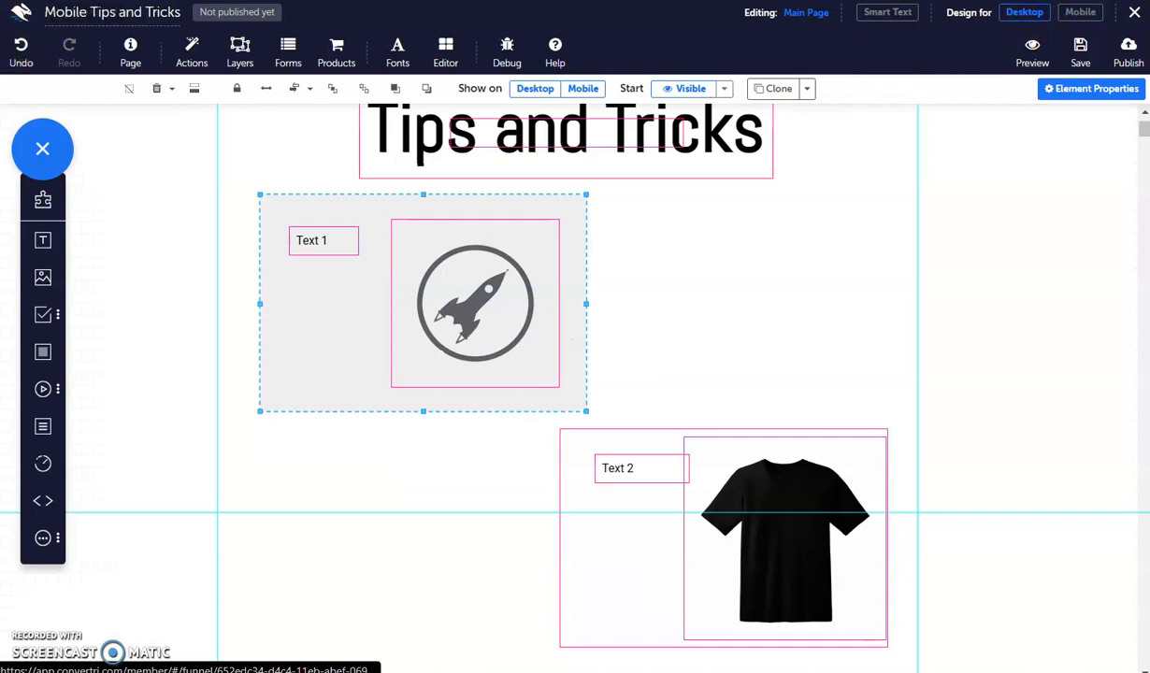
drag(524, 239, 762, 272)
drag(725, 434, 428, 220)
drag(680, 273, 725, 477)
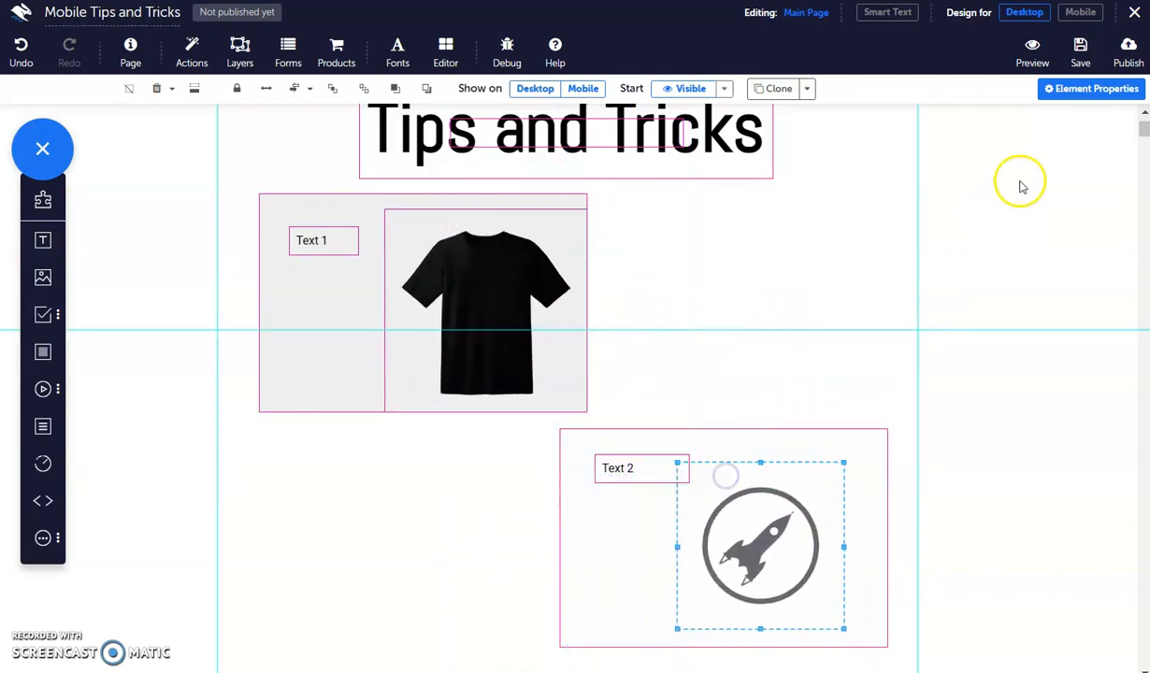
Step: Re-run the automatic mobile conversion in the mobile design with Remobilize all
click(1080, 14)
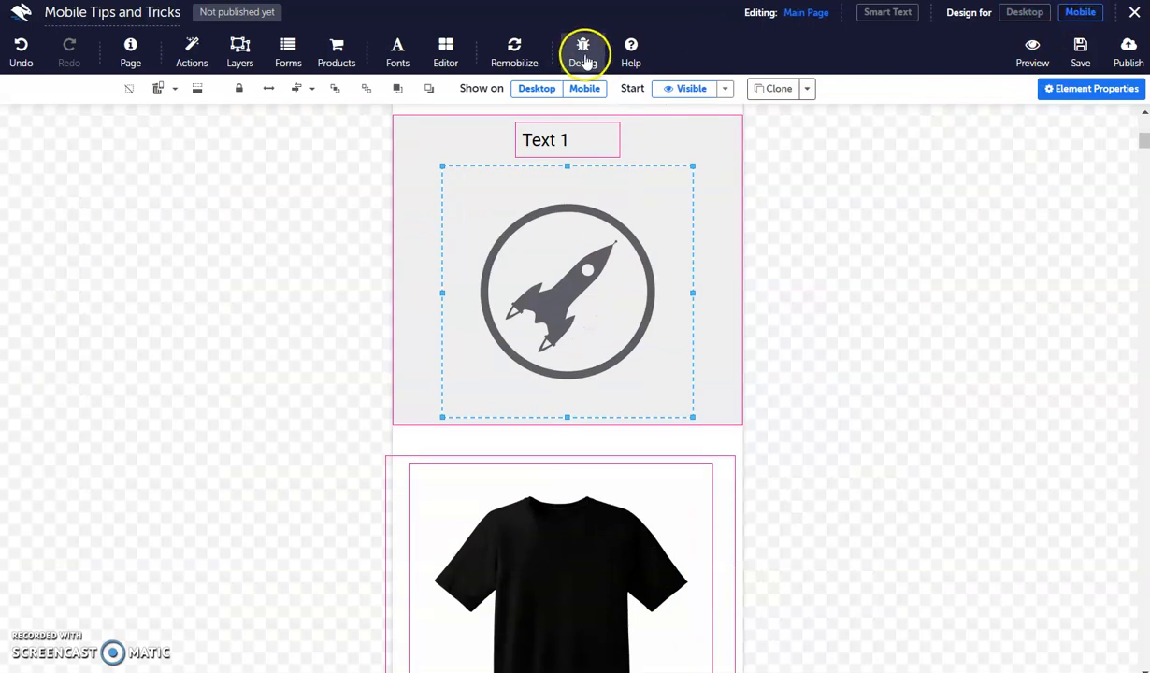
click(516, 49)
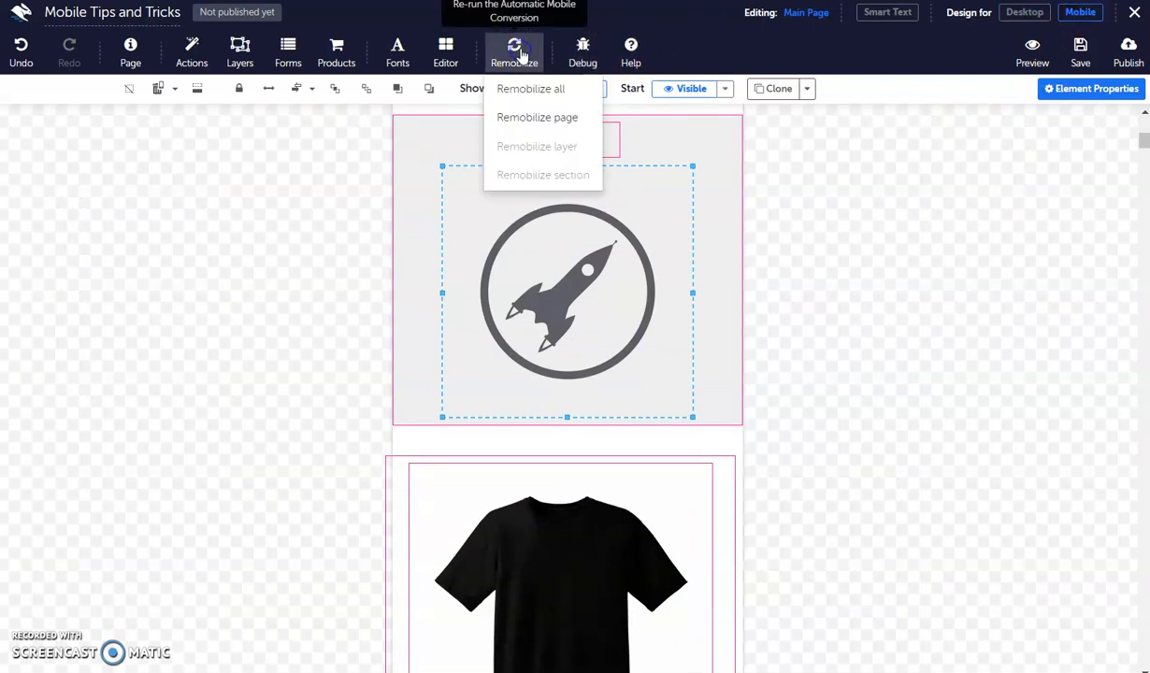
click(540, 89)
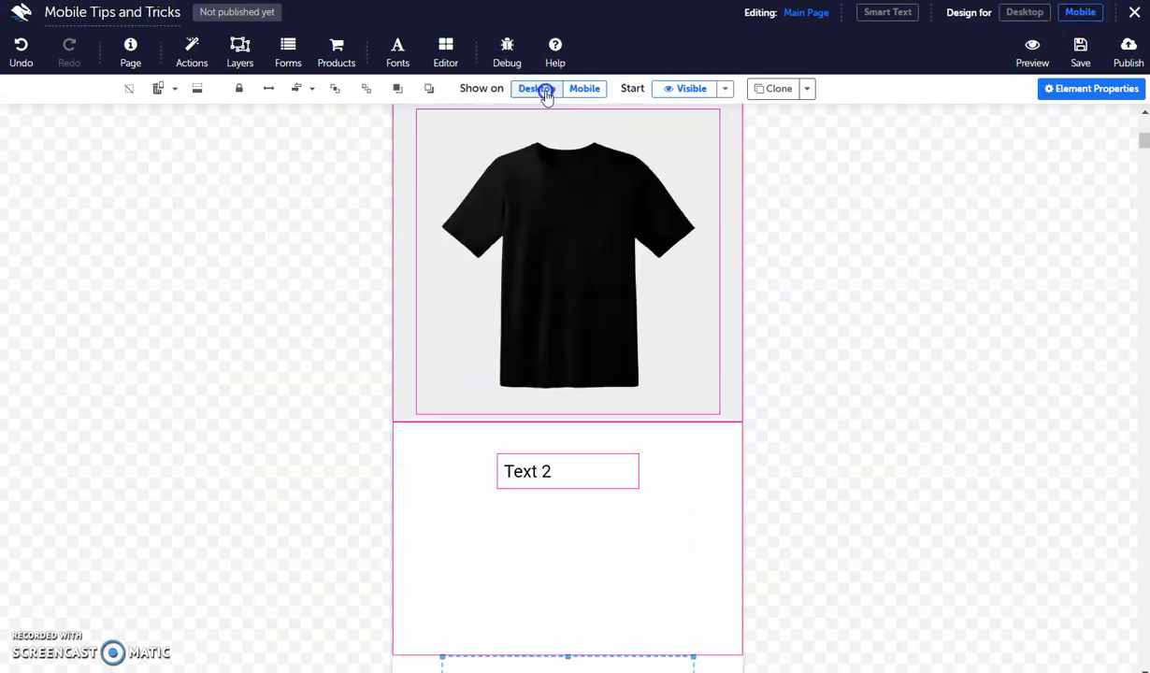
Step: Move the rocket image up into the Text 2 panel on the mobile page and extend the panel's height to enclose it
scroll(678, 329, down, 2)
scroll(679, 329, down, 2)
drag(585, 371, 591, 181)
scroll(720, 198, down, 2)
scroll(724, 192, up, 5)
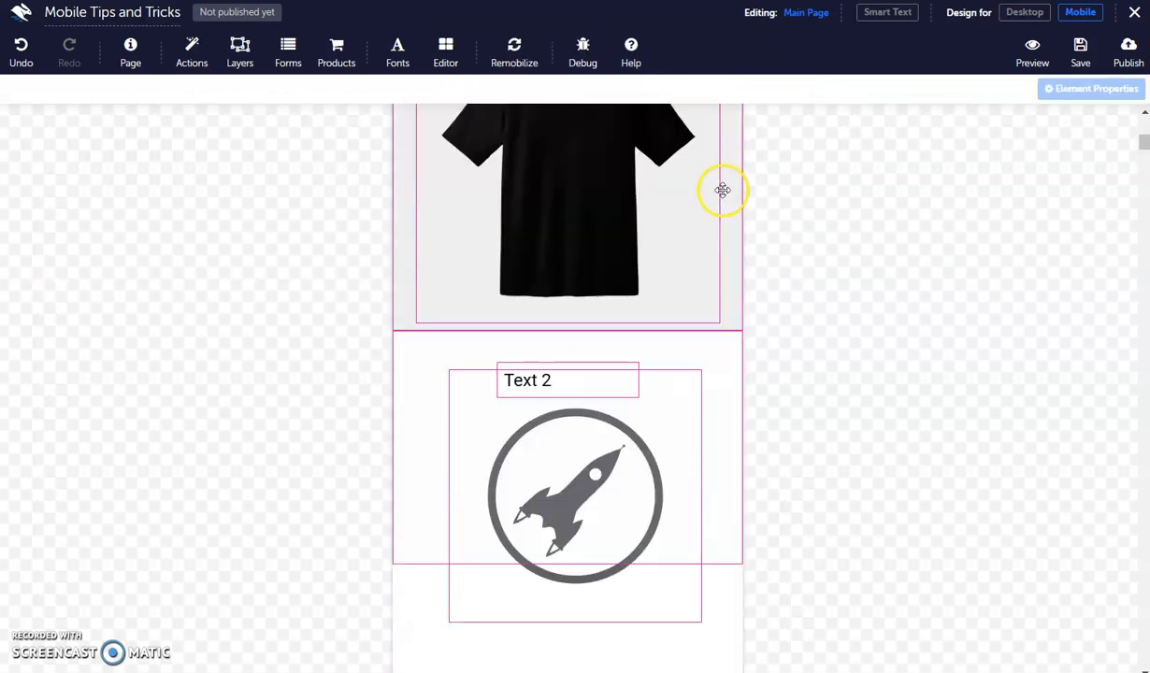
click(721, 350)
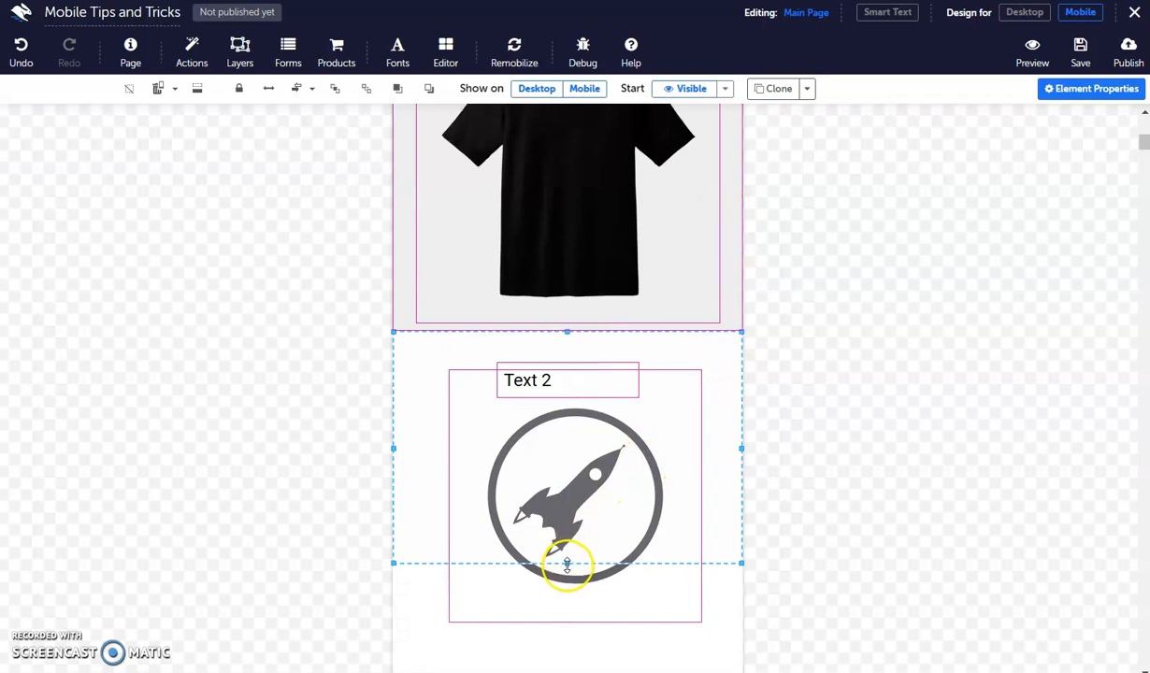
drag(566, 575, 562, 644)
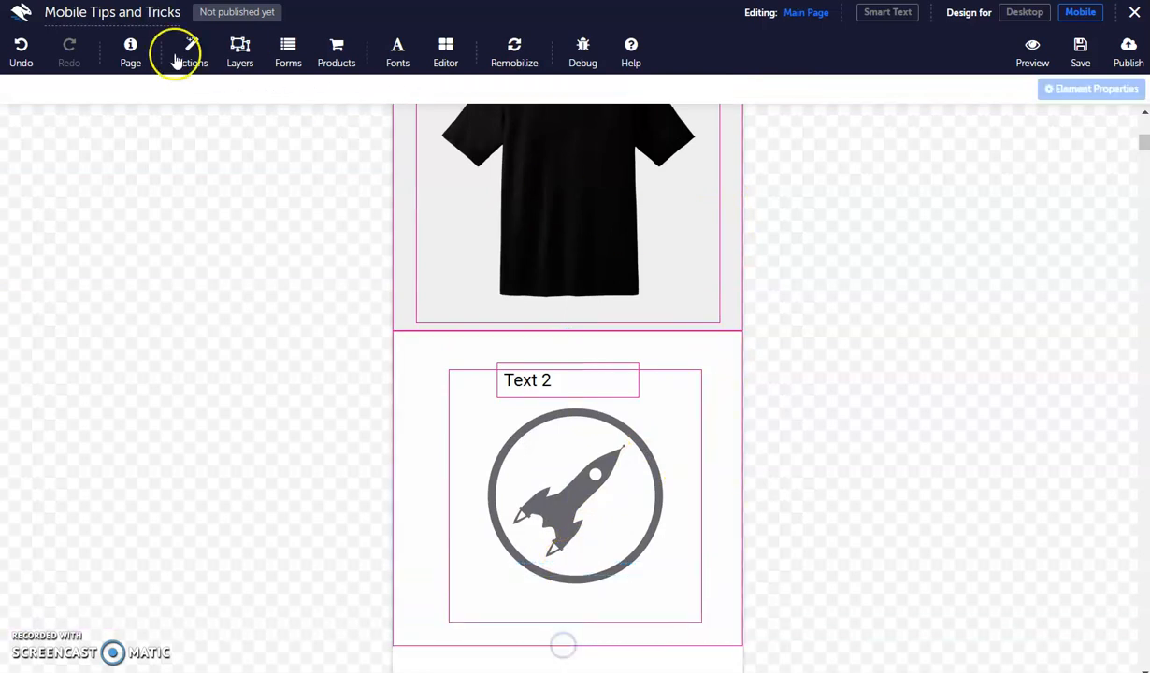
Step: In the mobile design, scale the house image to fit the page width and stretch its lower edge slightly downward
click(751, 238)
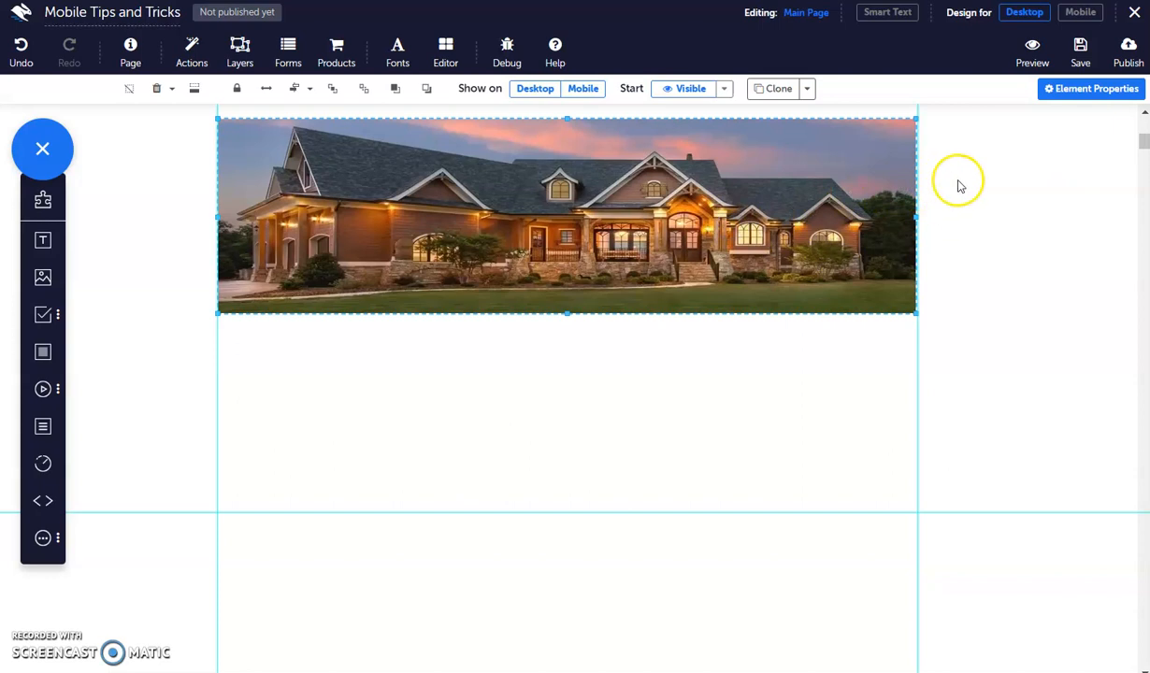
click(1081, 15)
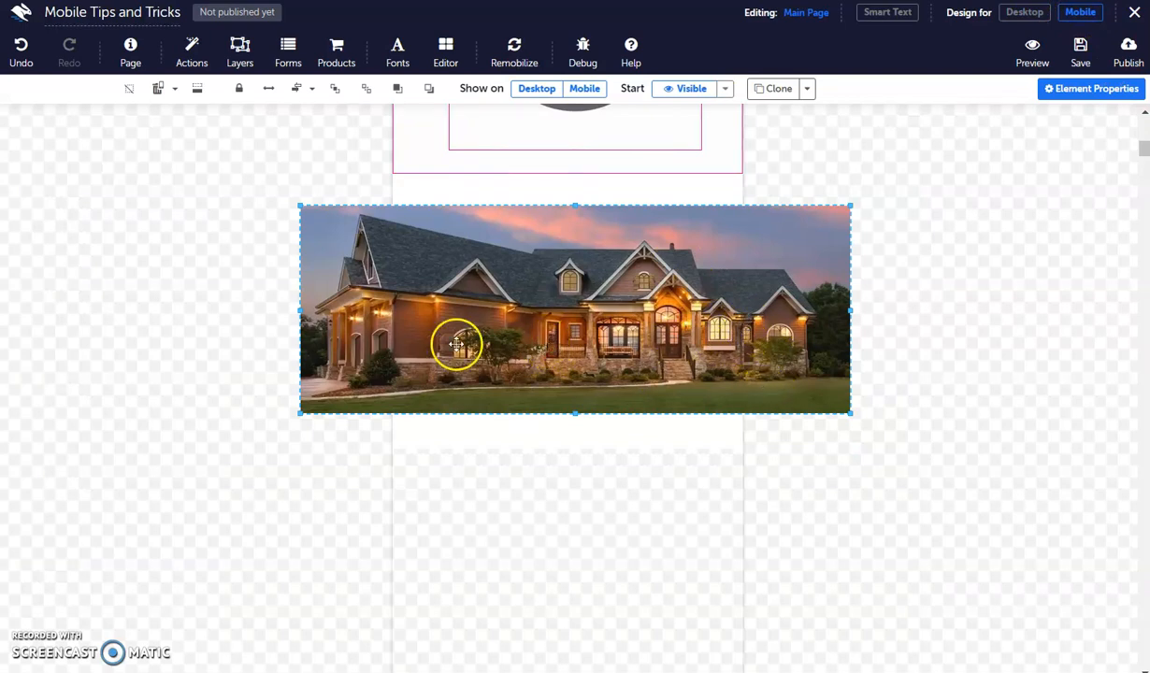
drag(297, 412, 398, 354)
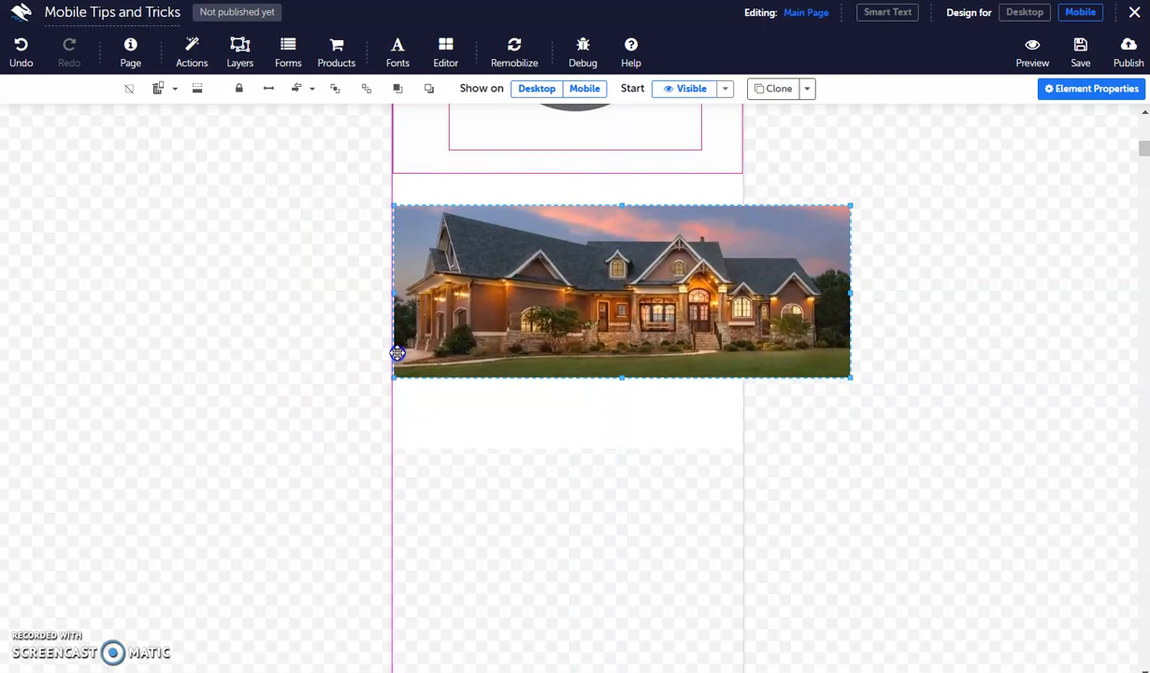
click(846, 352)
drag(851, 376, 739, 331)
click(626, 283)
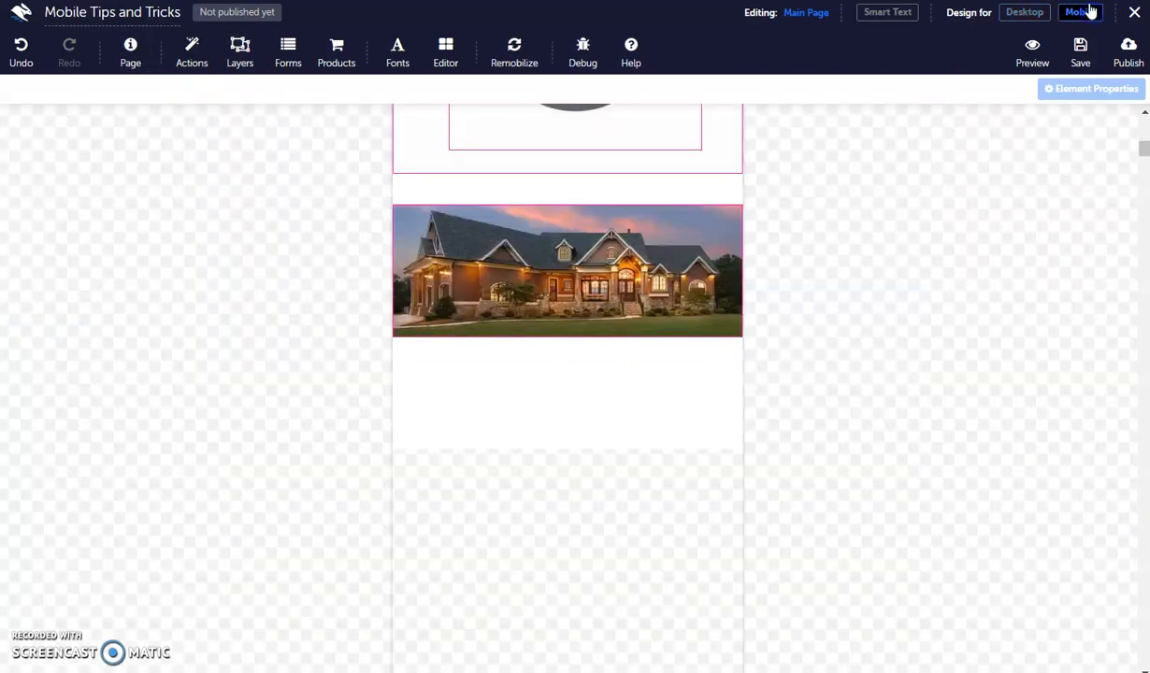
click(609, 245)
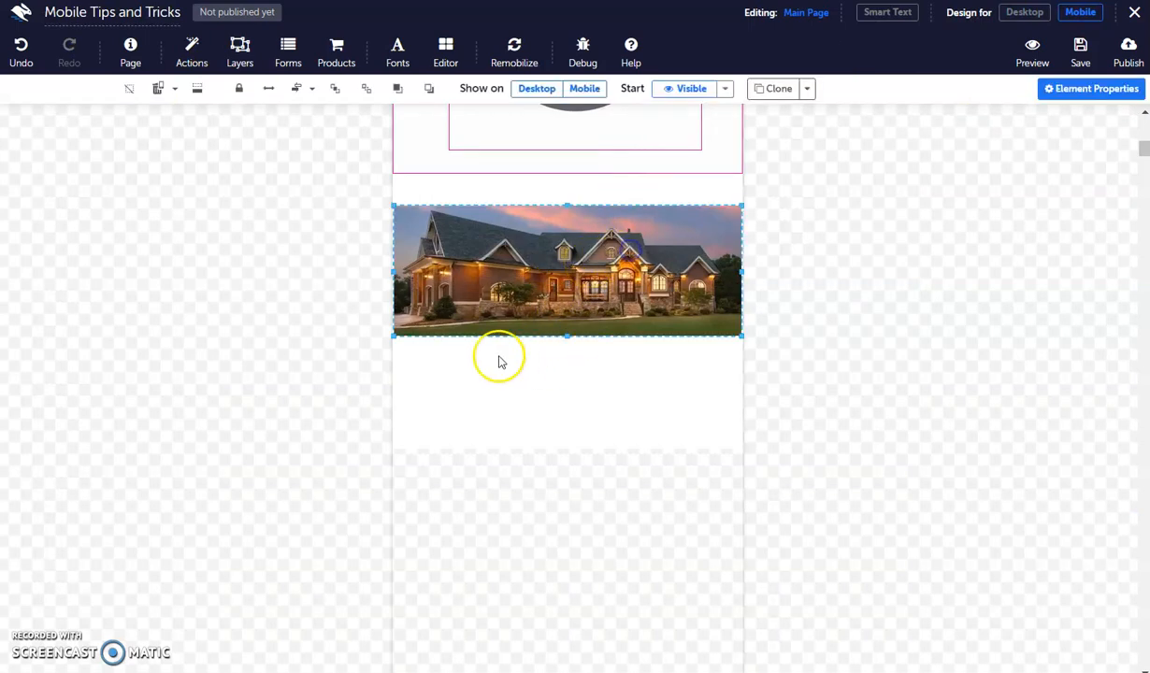
drag(567, 334, 569, 362)
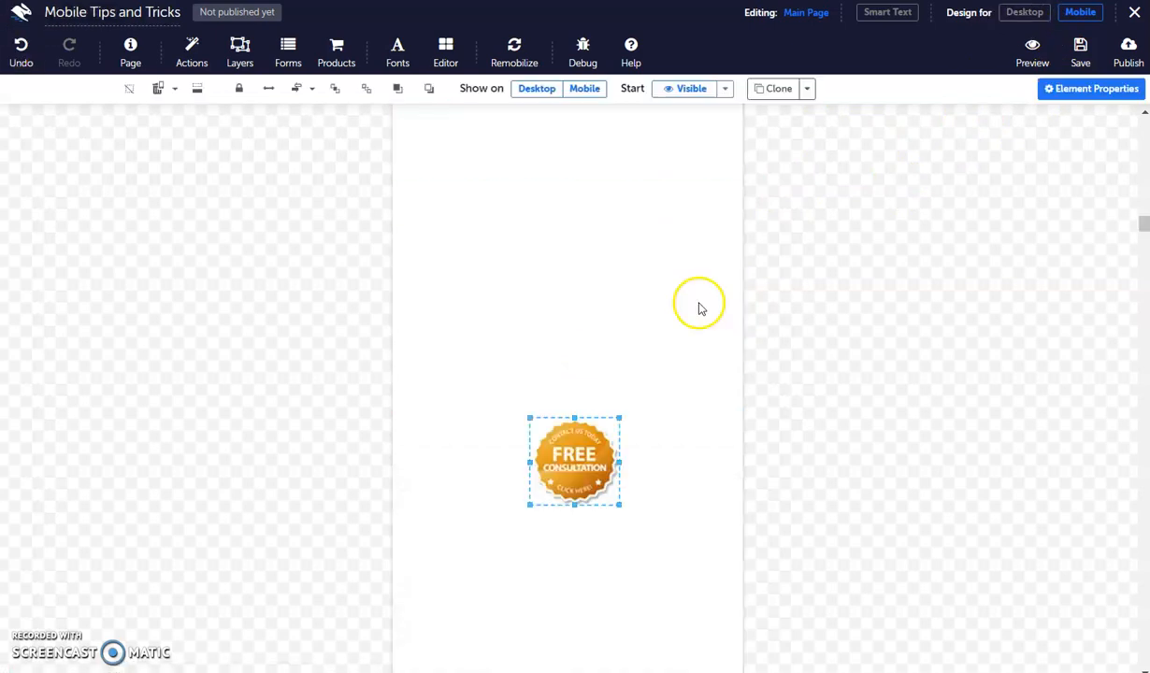
Step: Move the Free Consultation badge down the mobile page to about x 197, y 9436
scroll(692, 304, down, 2)
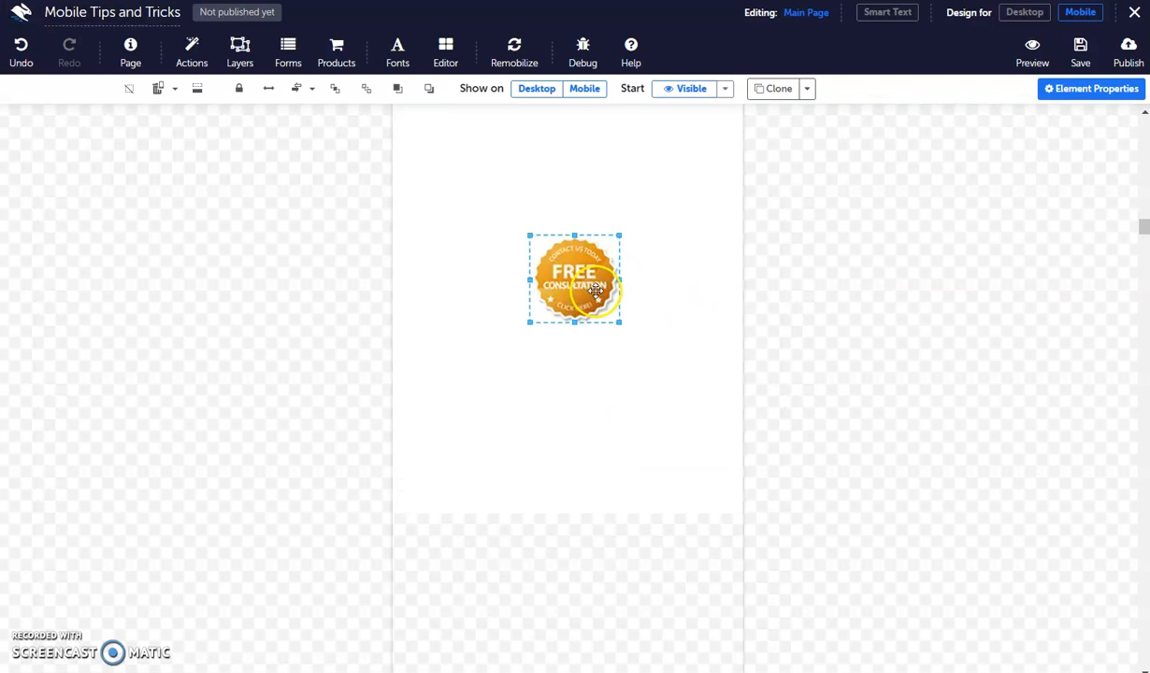
drag(601, 281, 627, 356)
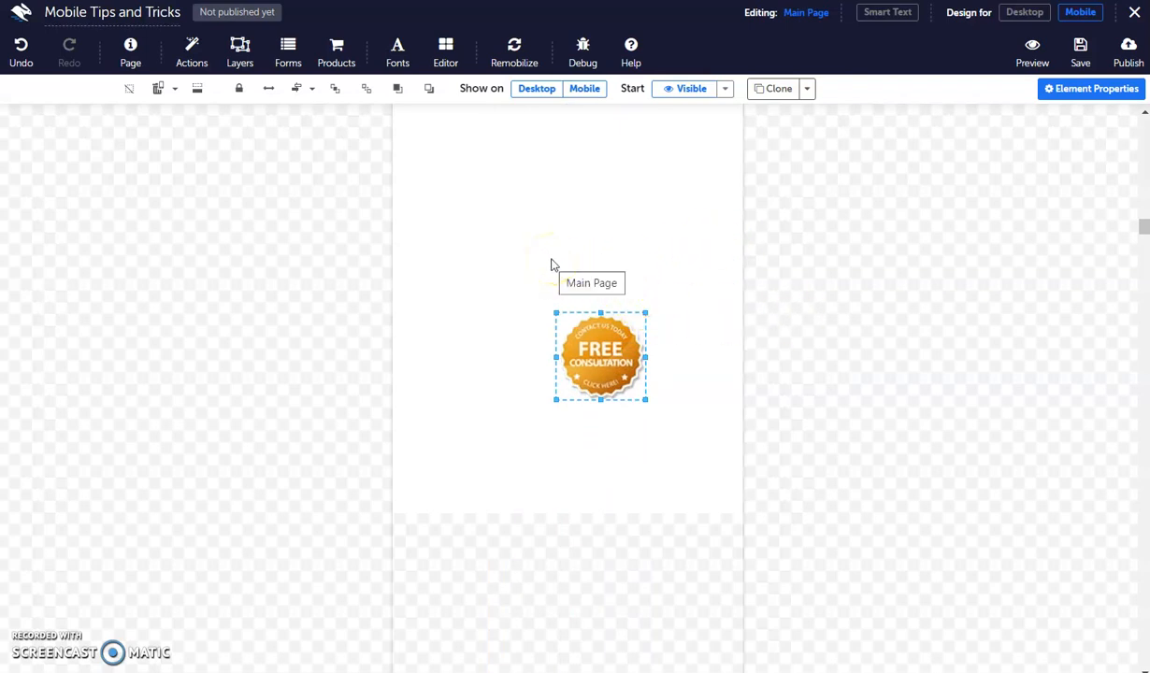
drag(605, 351, 588, 511)
Step: Set the Free Consultation badge's mobile y position to 500 in its positioning properties
click(1088, 88)
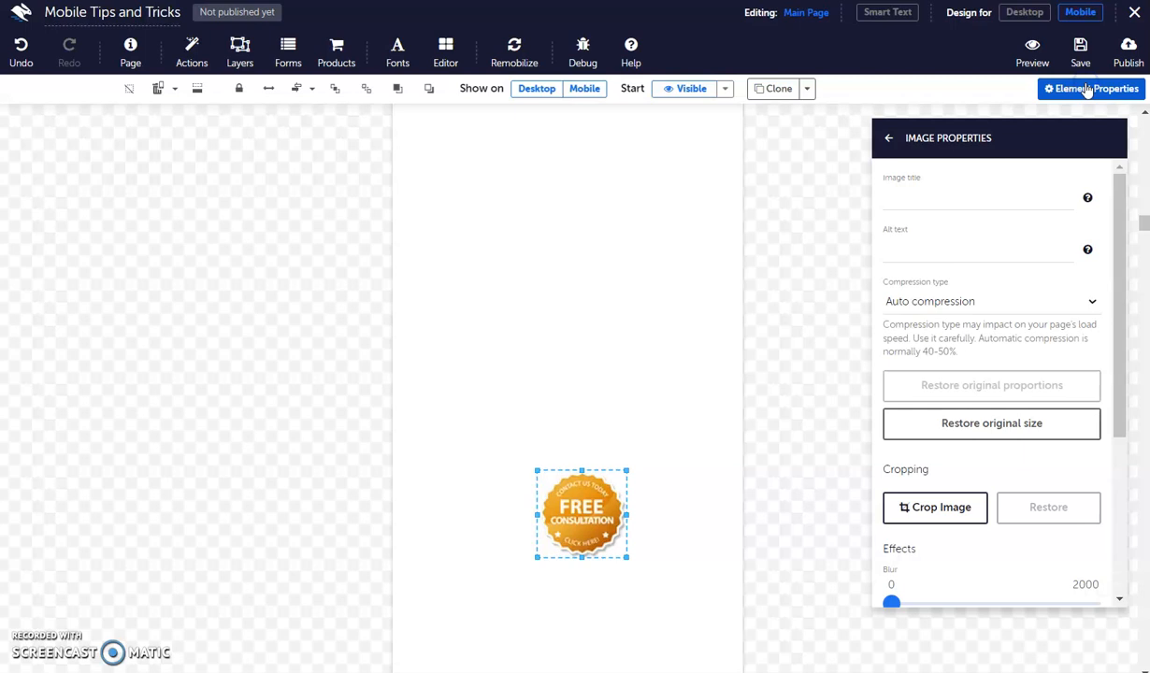
click(887, 139)
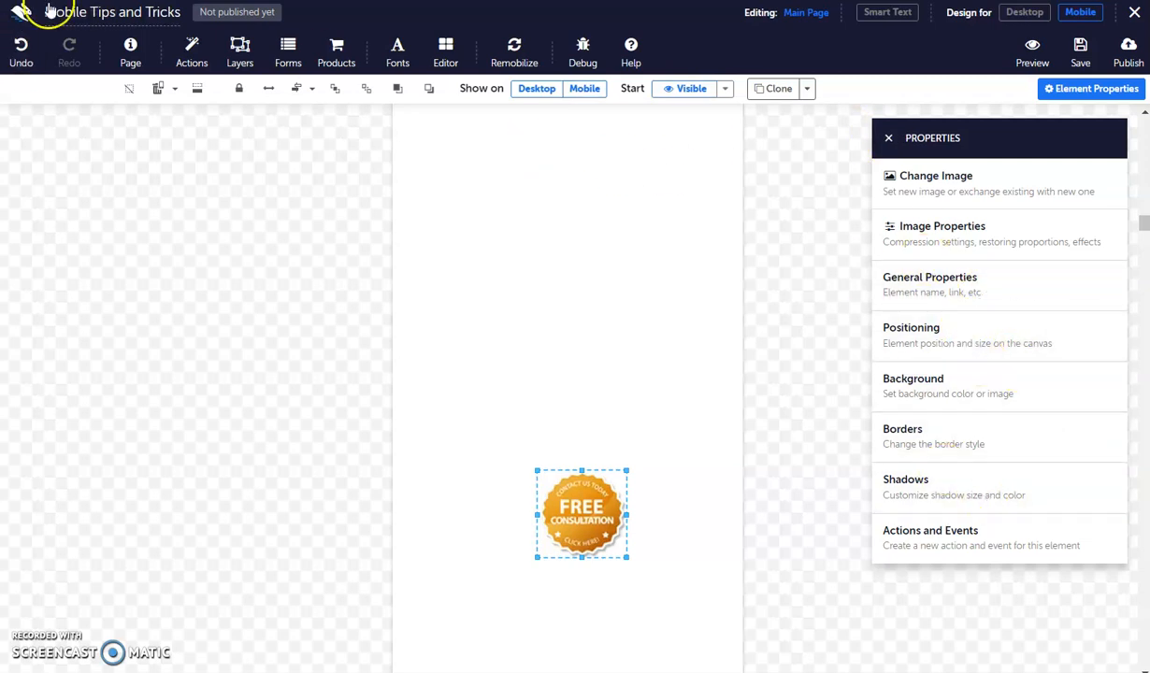
click(978, 320)
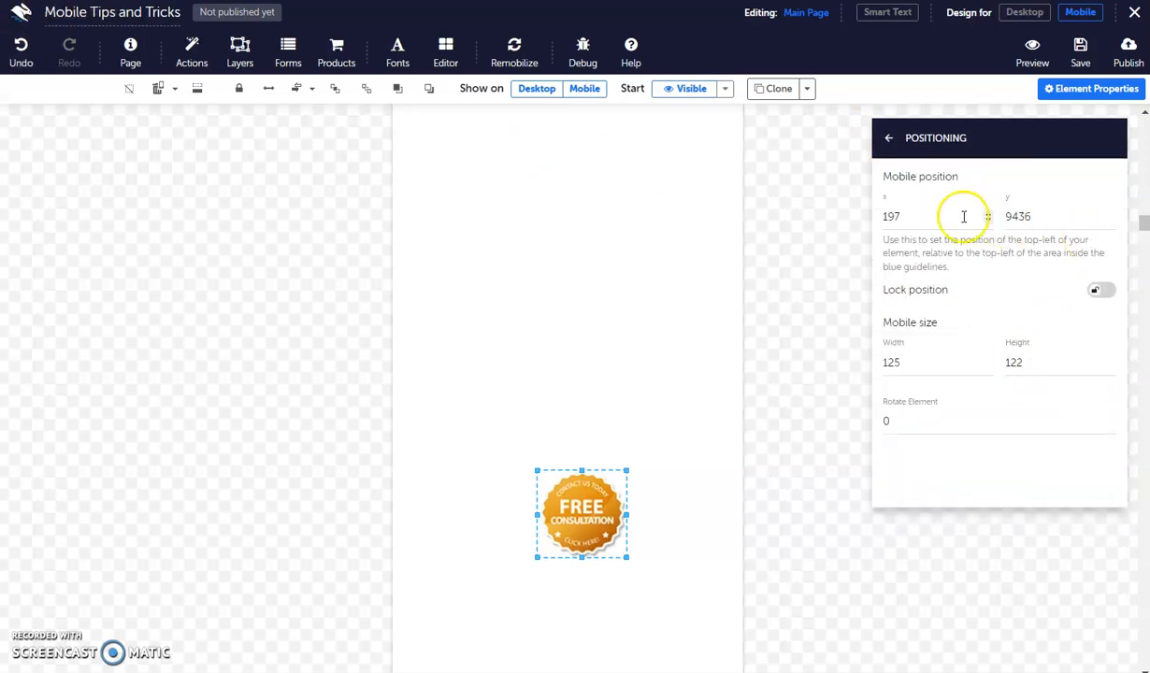
click(1036, 216)
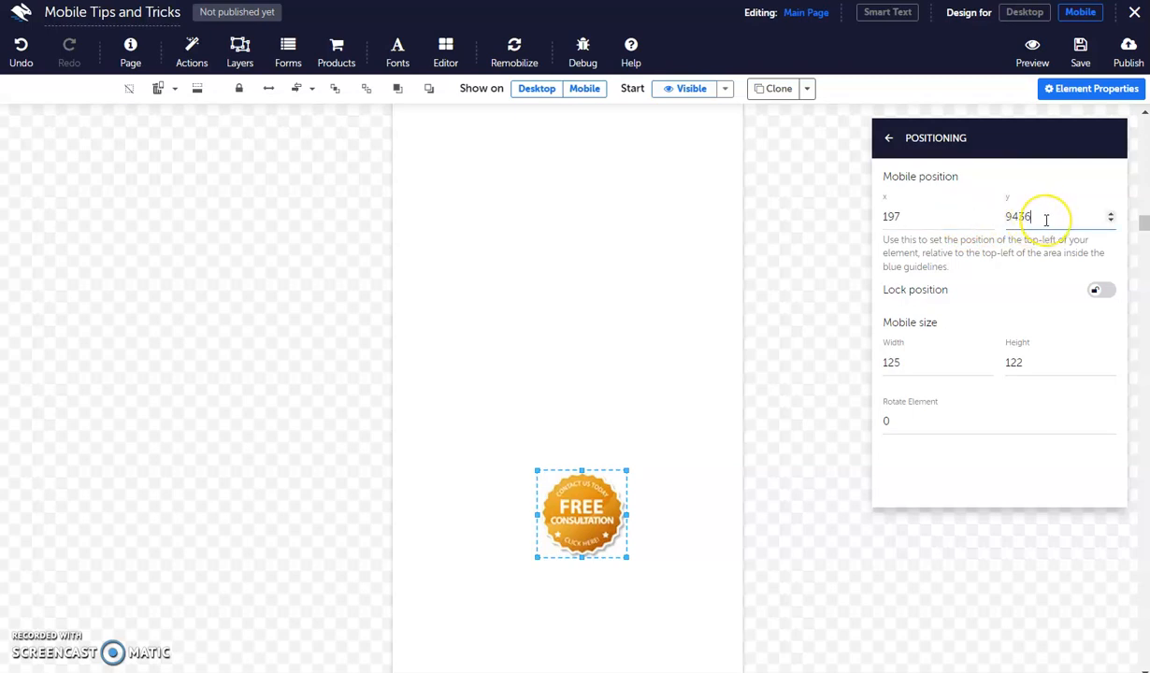
key(BackSpace)
key(BackSpace)
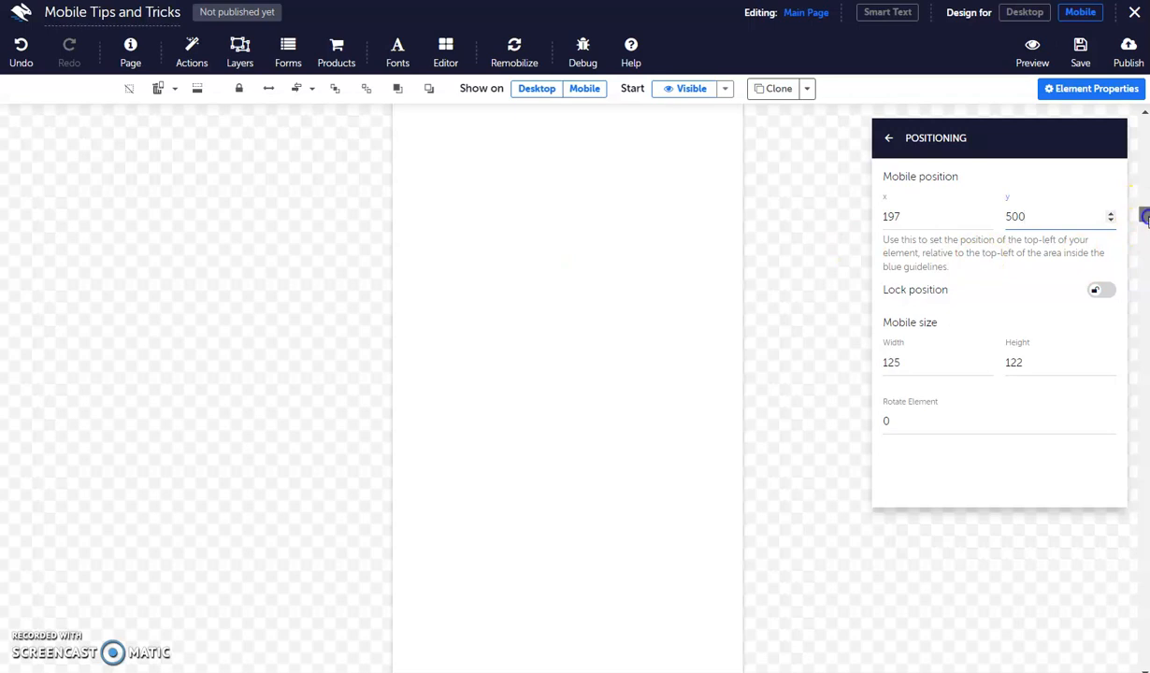
Step: Reposition the Free Consultation badge by hand around the second line of the MOBILE PAGE heading in the mobile design
drag(1148, 220, 1148, 128)
drag(587, 526, 580, 441)
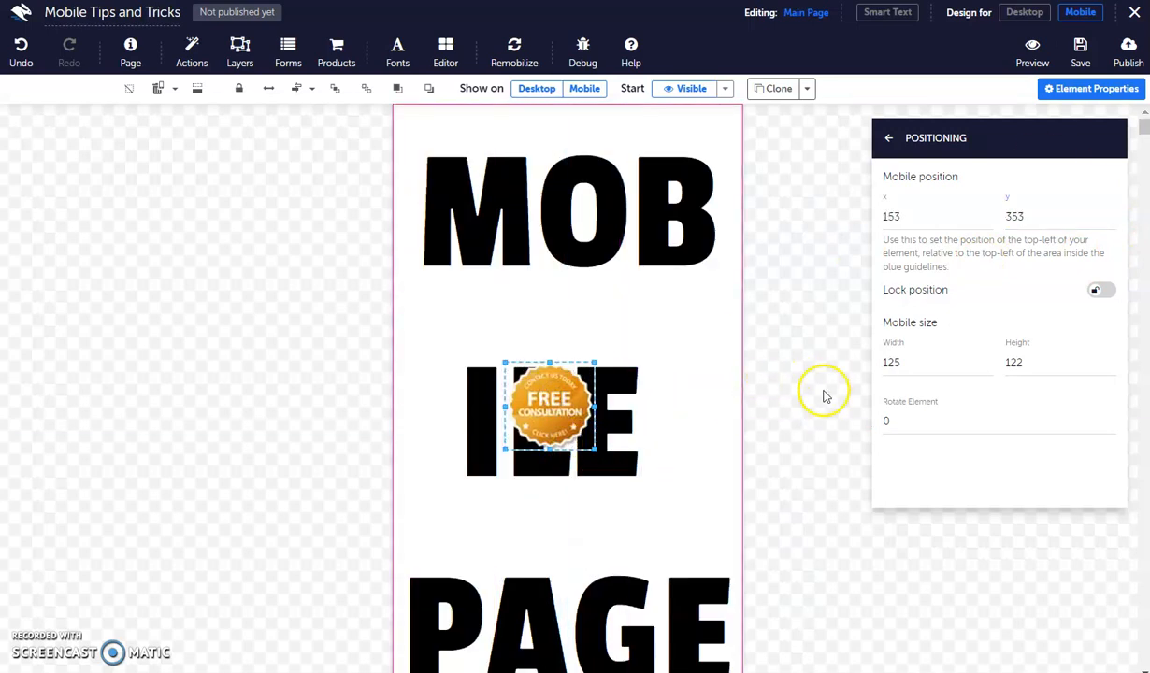
drag(548, 400, 559, 457)
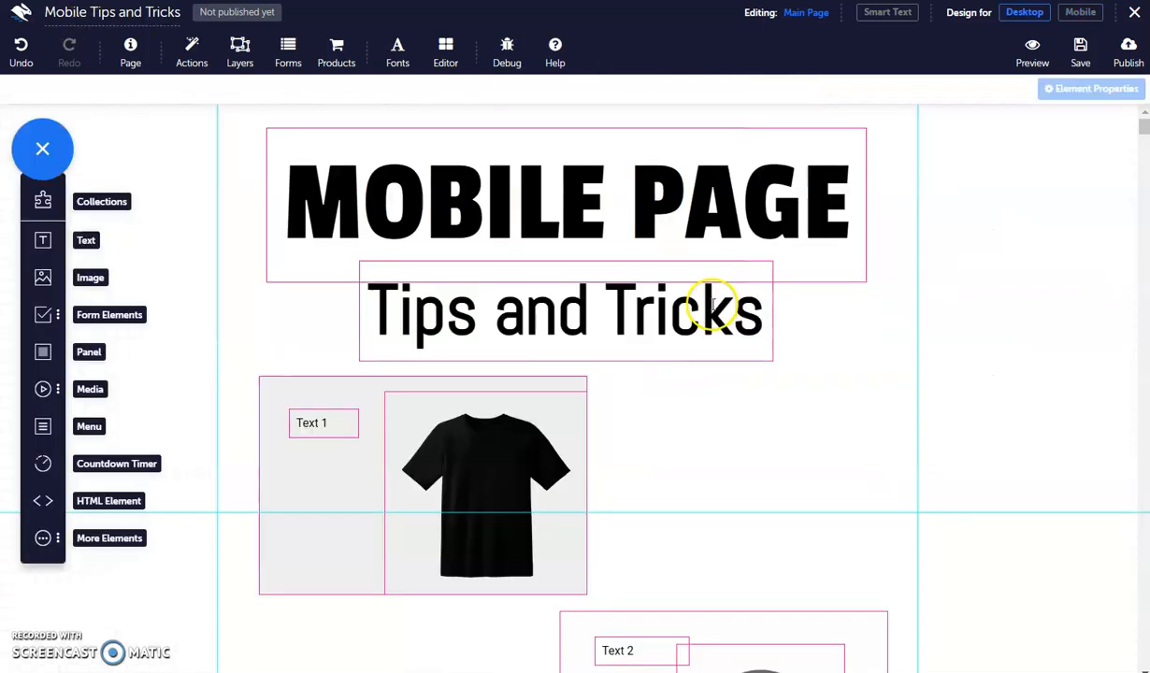
Step: Allow text editing in mobile mode through the editor's text settings
click(710, 302)
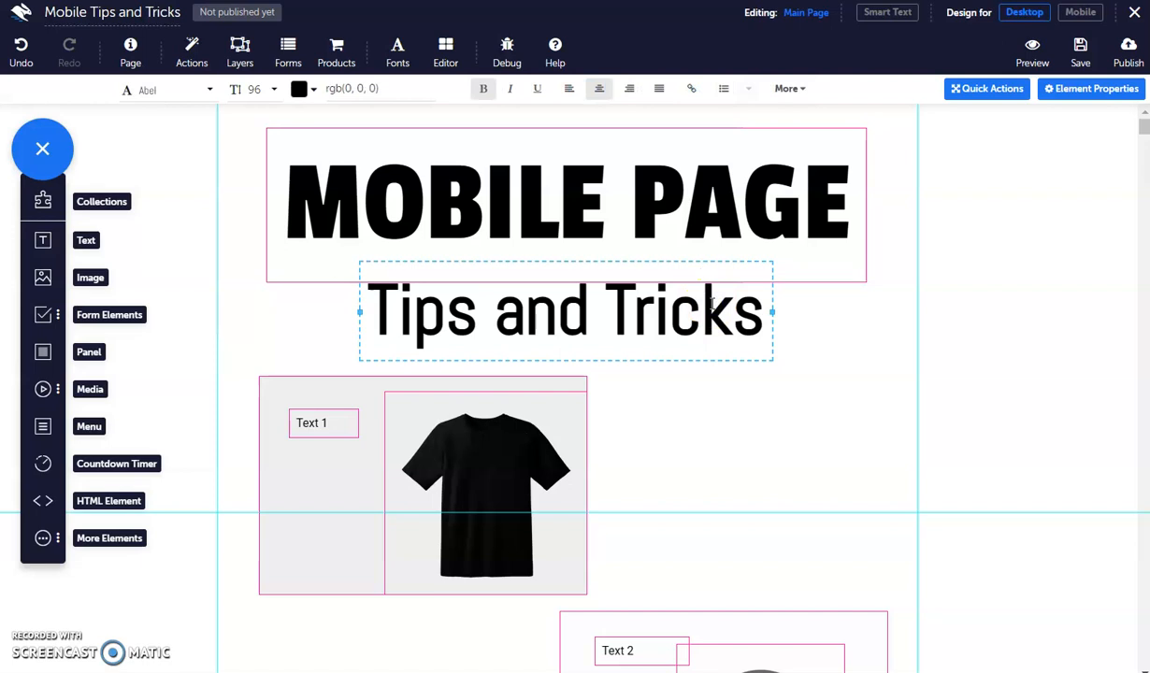
click(576, 313)
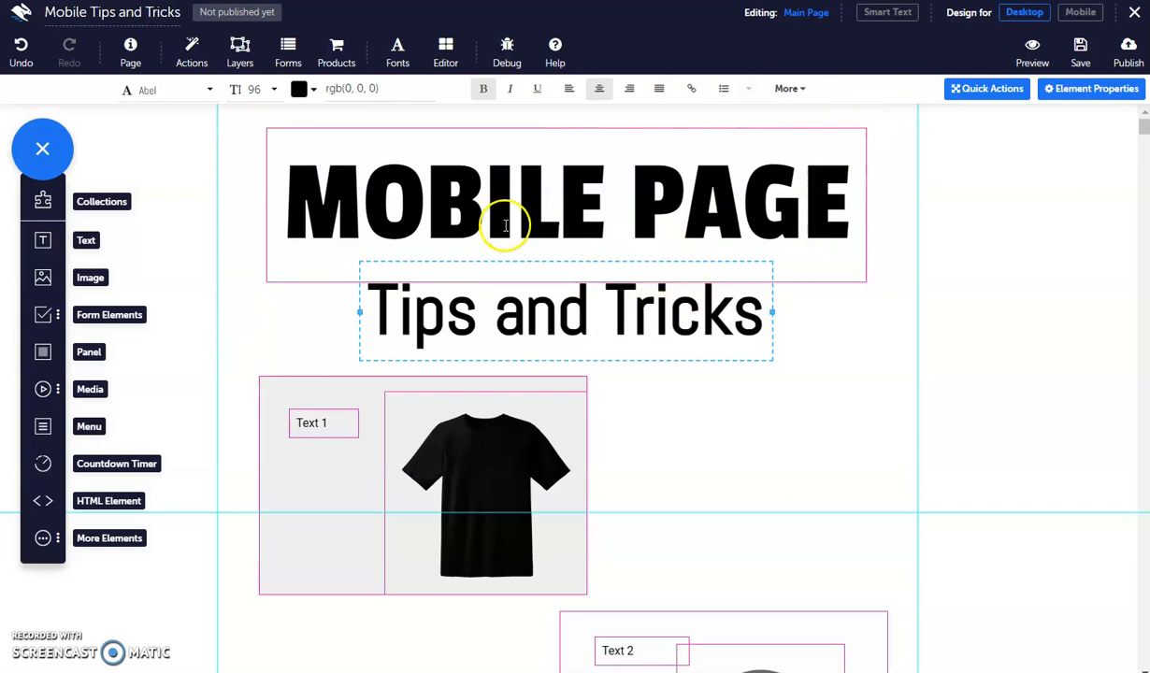
click(453, 56)
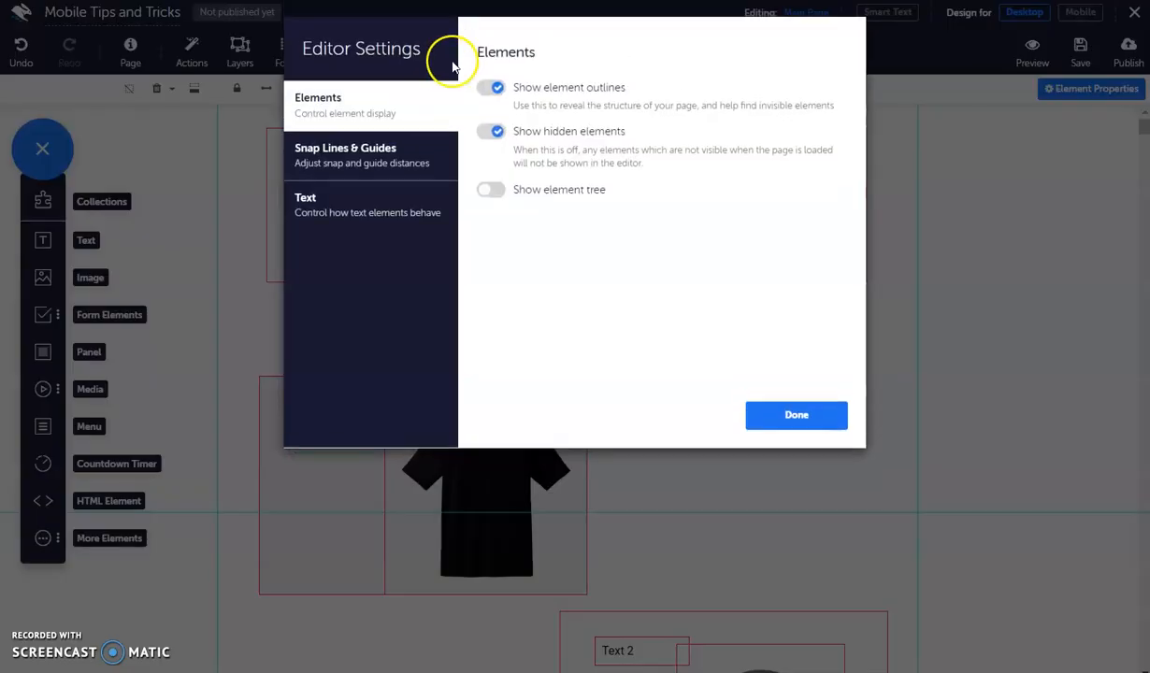
click(374, 215)
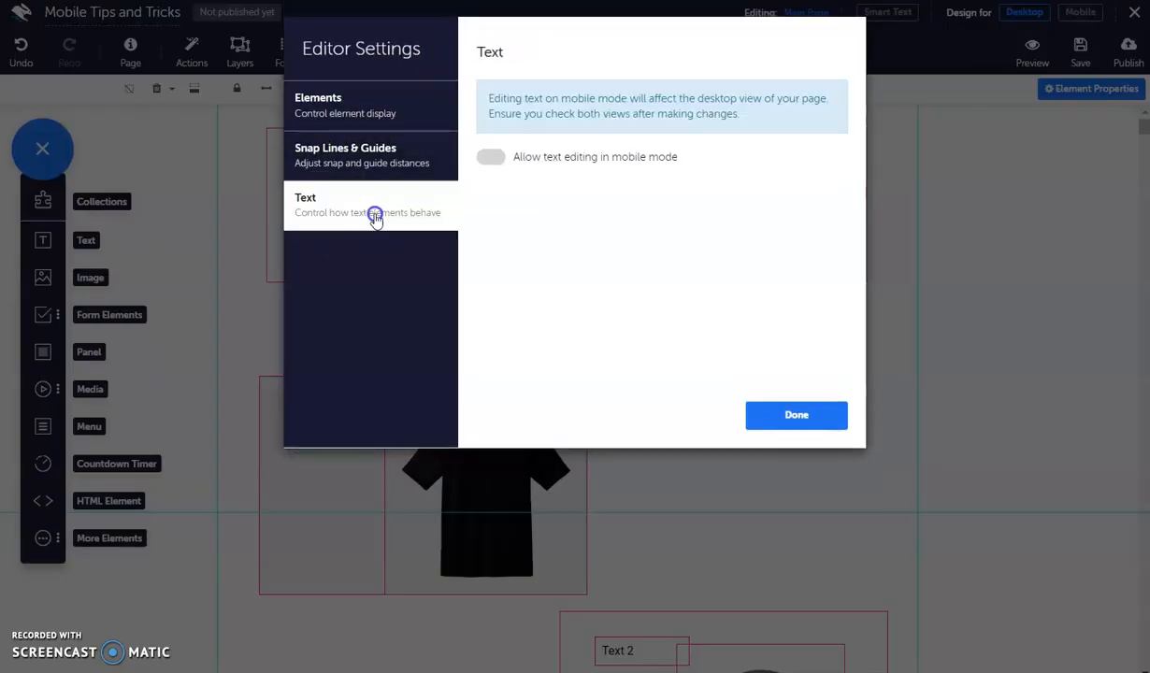
click(500, 161)
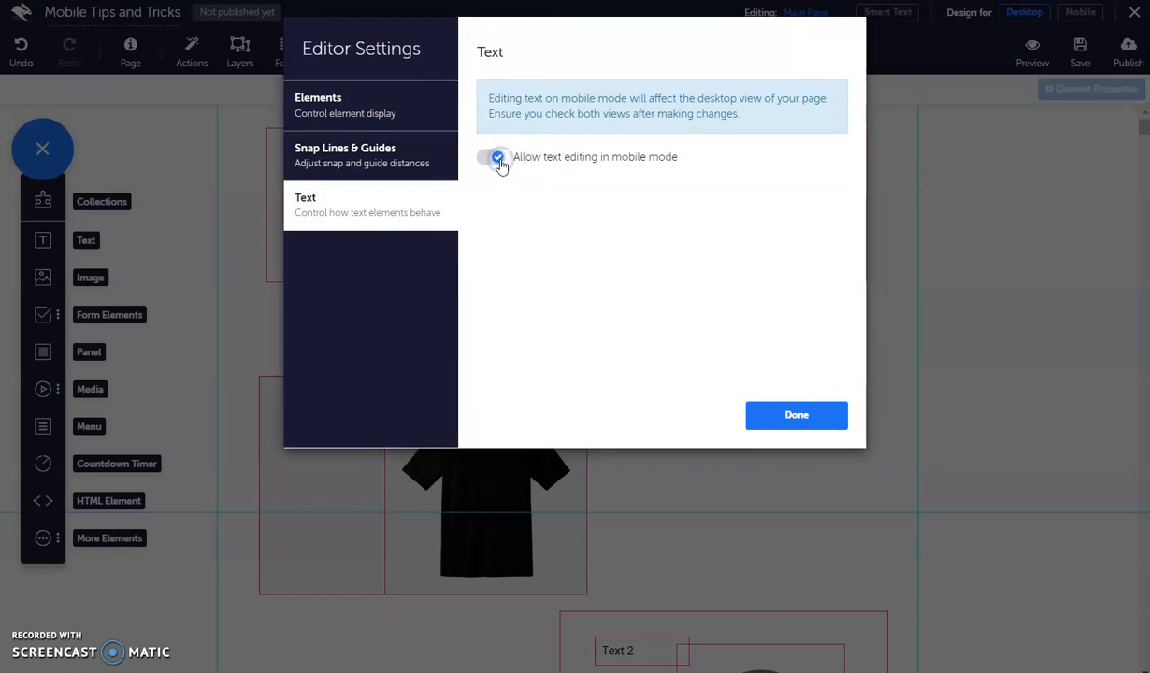
click(812, 419)
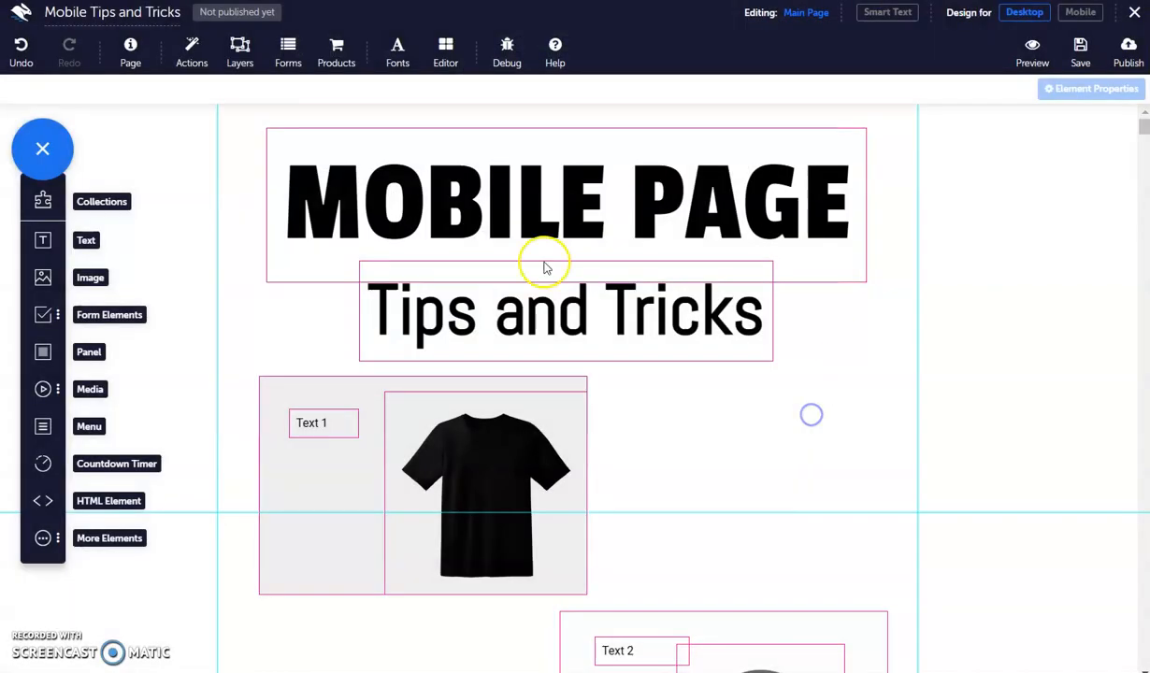
Step: In the mobile design, change the font of the whole Tips and Tricks heading to Abril Fatface
click(1073, 14)
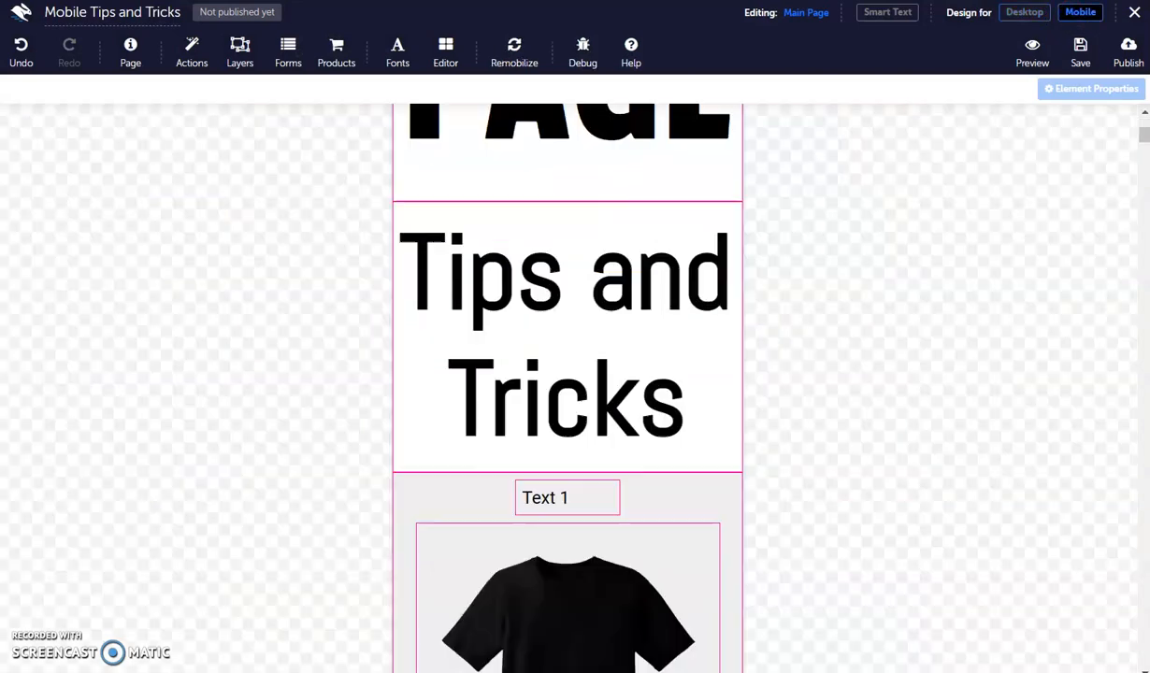
double_click(586, 267)
triple_click(529, 285)
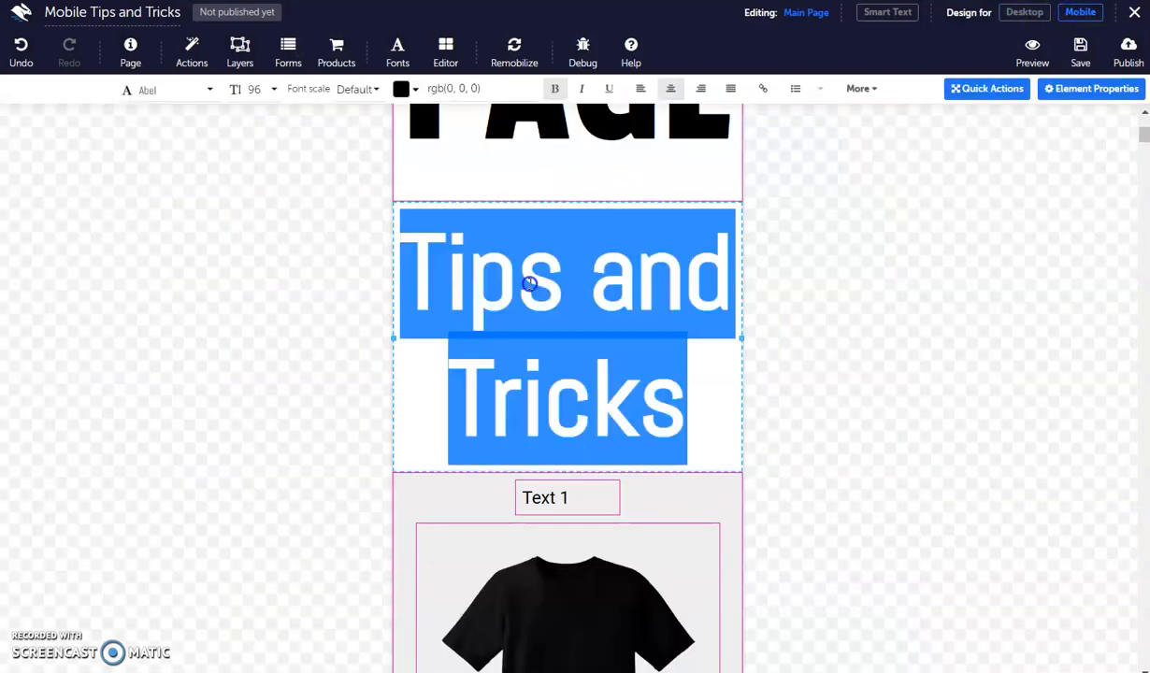
click(186, 90)
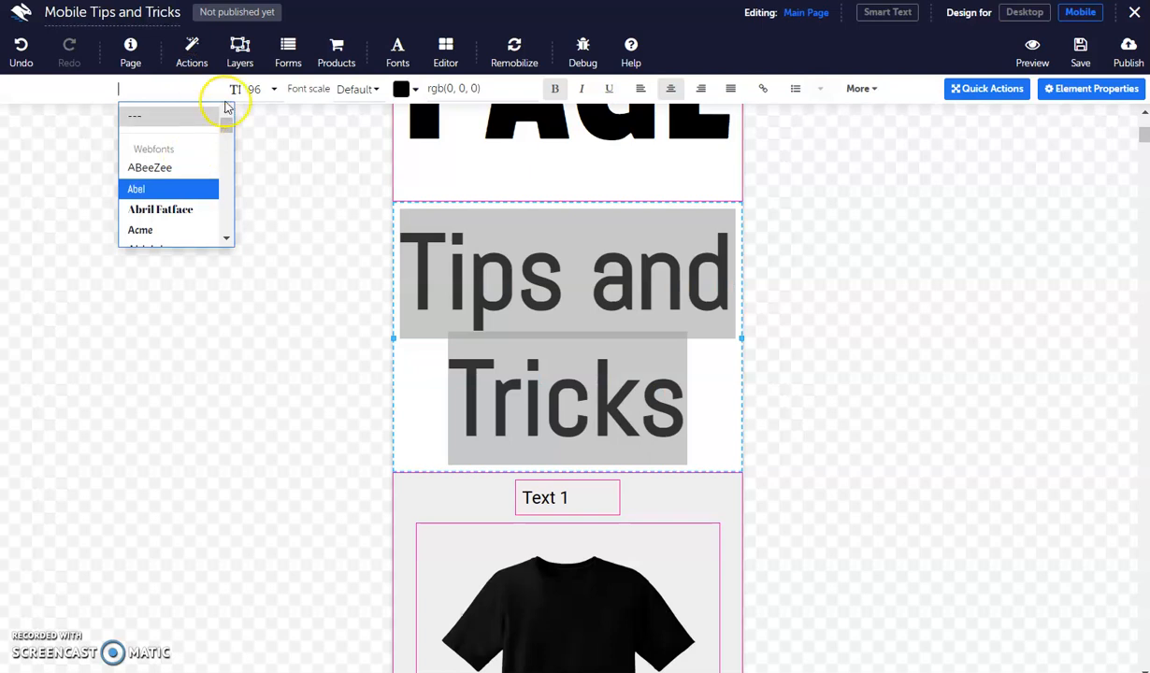
click(175, 212)
click(564, 257)
Step: In the desktop design, align the top edge of the Text 2 panel with the Text 1 panel beside it
scroll(636, 260, down, 2)
scroll(785, 239, up, 3)
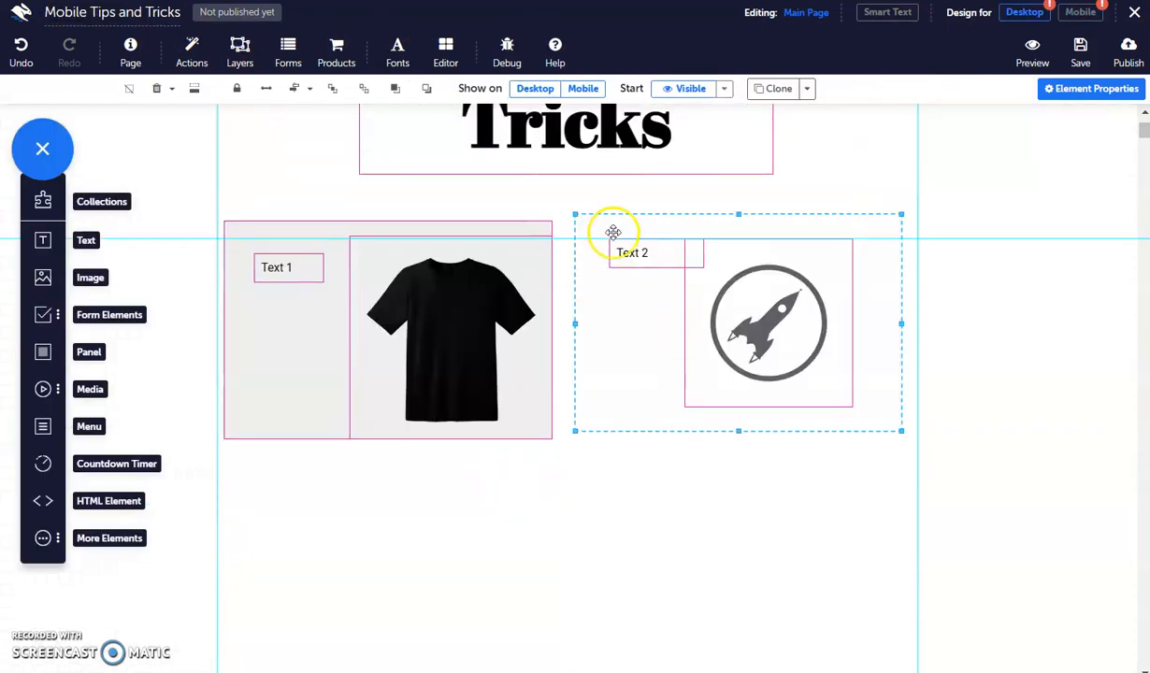
mouse_move(619, 229)
mouse_down()
mouse_move(628, 234)
mouse_move(617, 231)
mouse_up()
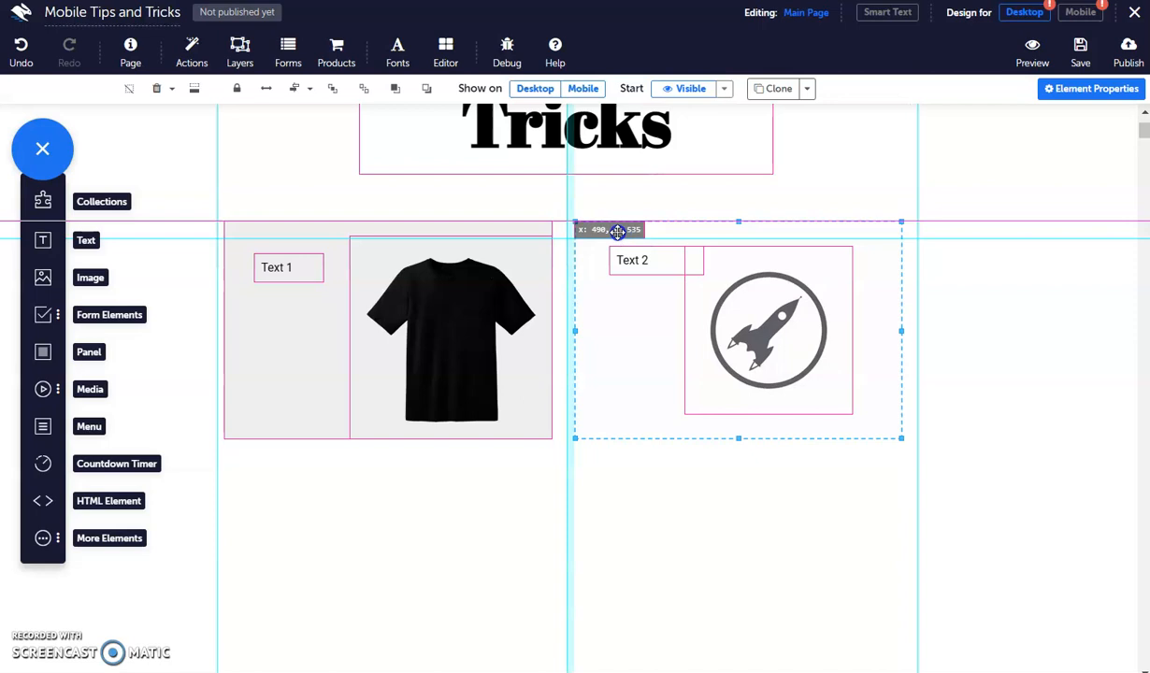